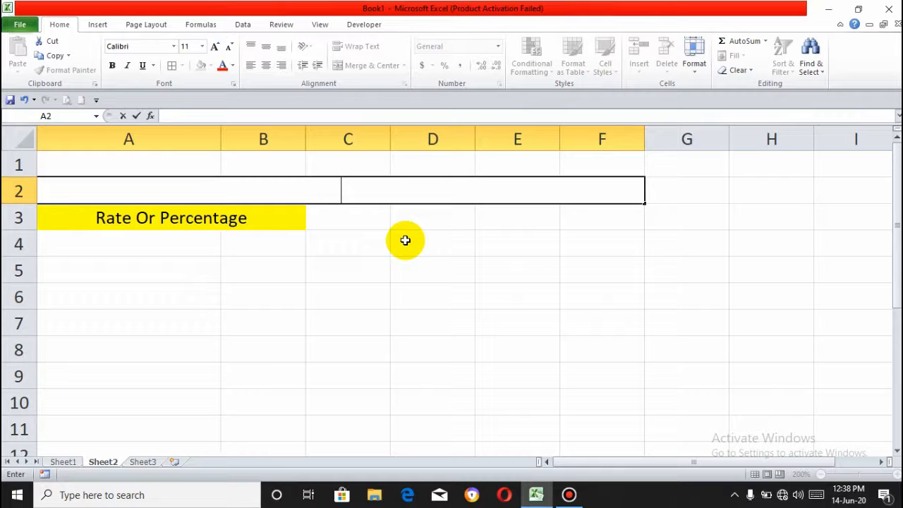
Step: Enter the text "The Rate funcation calculates the interest rate ,Discount Rate for a loanor investment" in the merged cell A2
type("The Rate func")
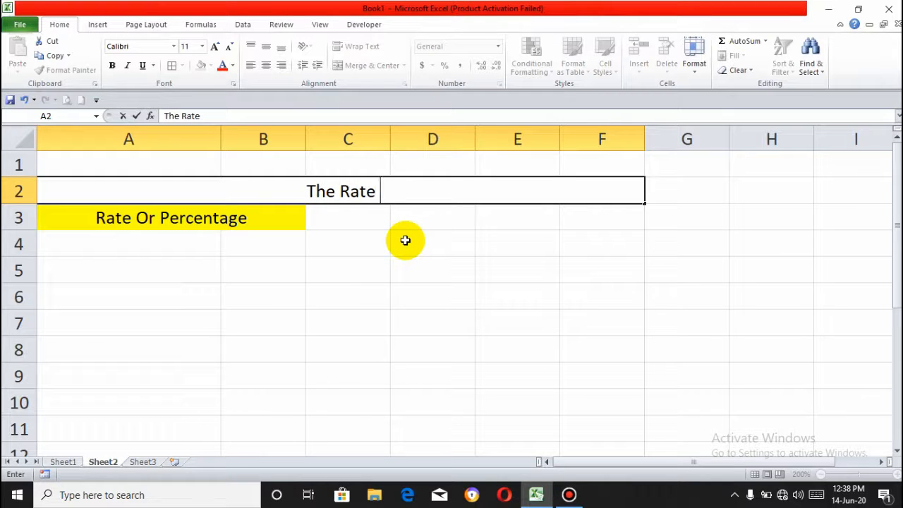
type("ation")
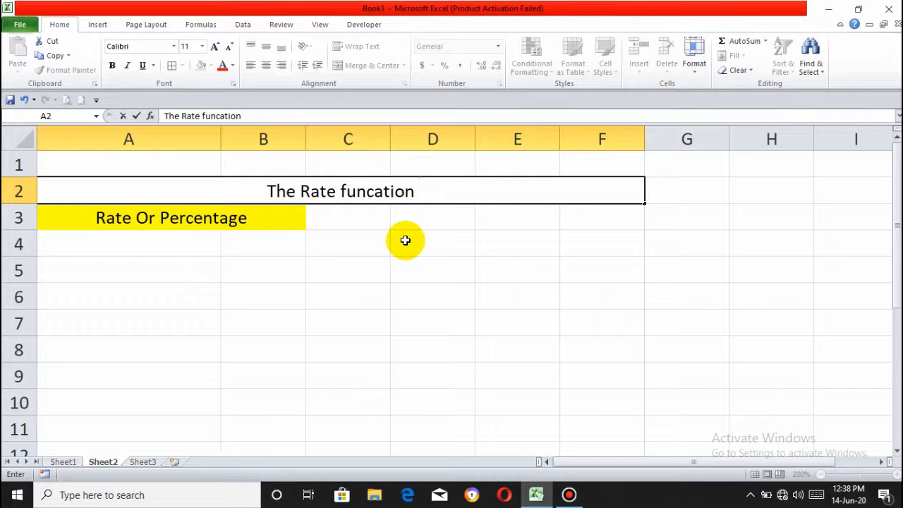
type(" calcu")
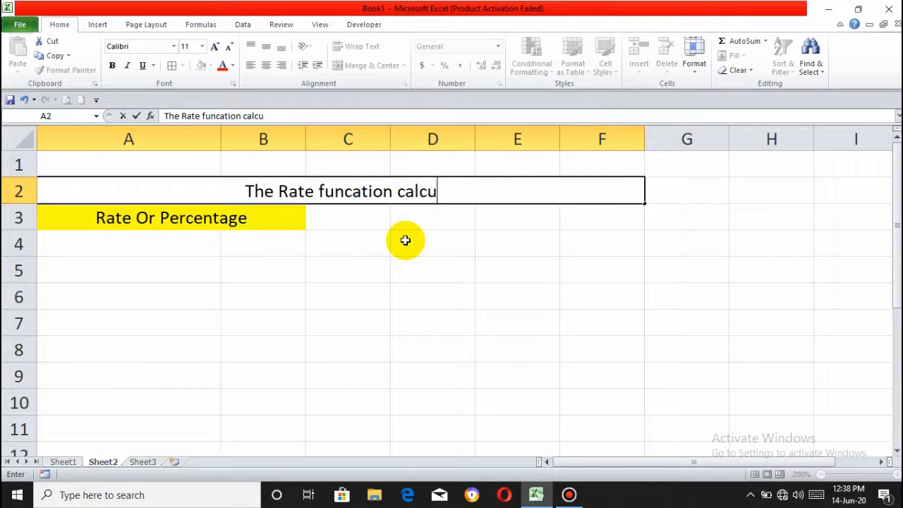
type("lates the ")
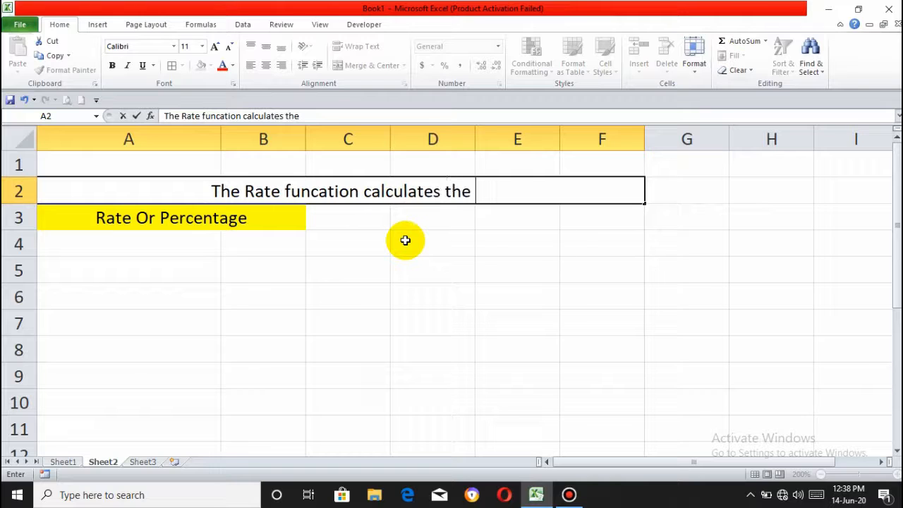
type("intere")
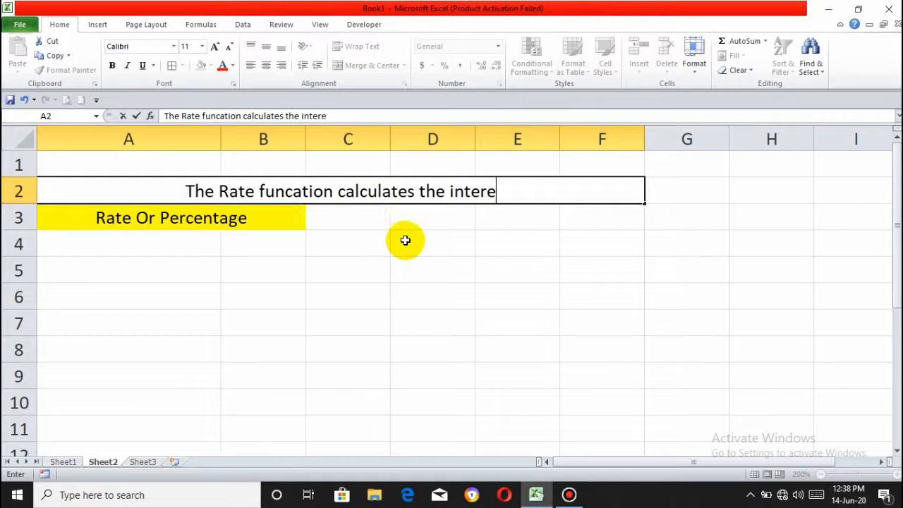
type("st rate ,")
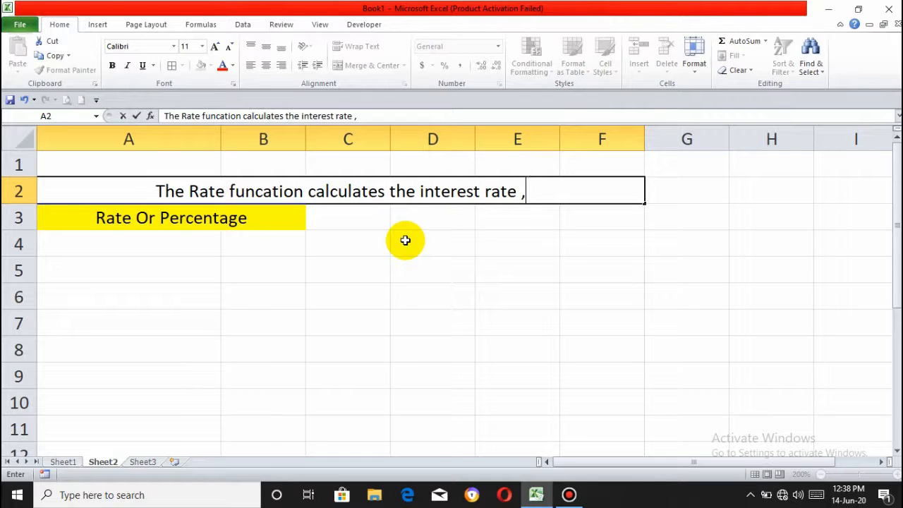
type("Dis")
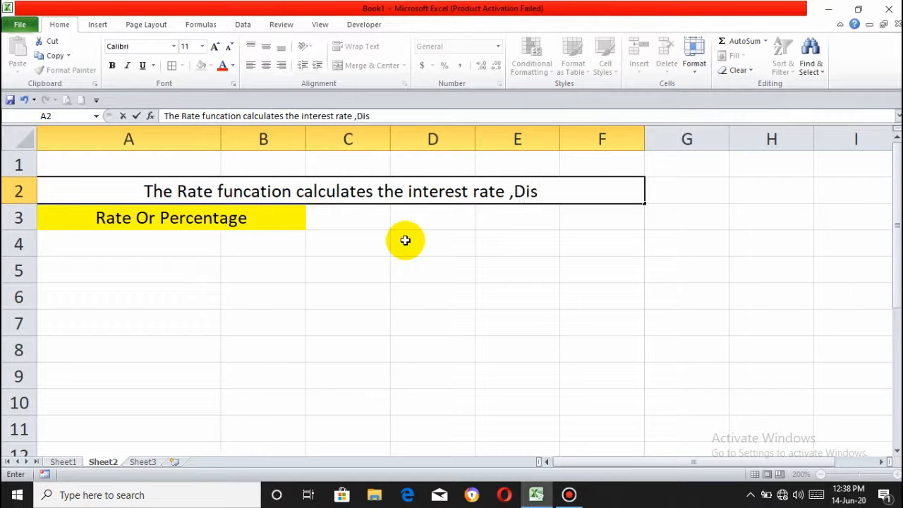
type("count Rate")
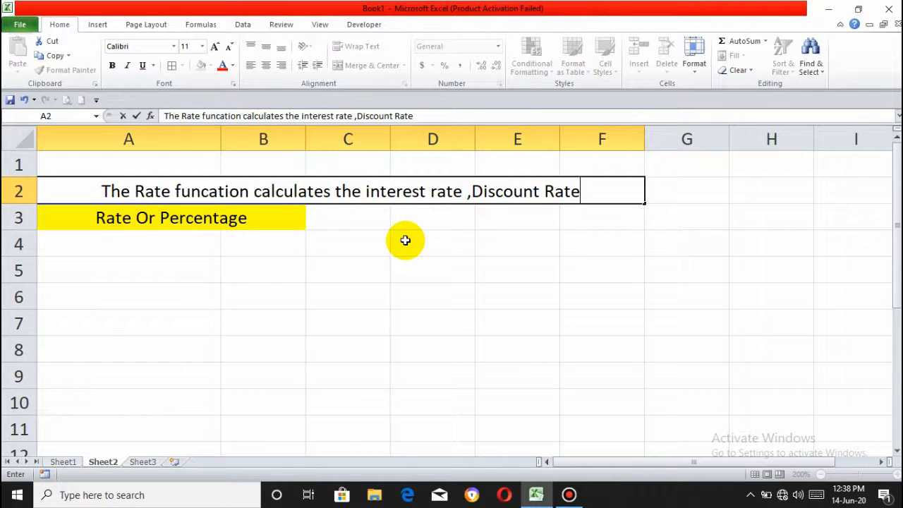
type(" for a l")
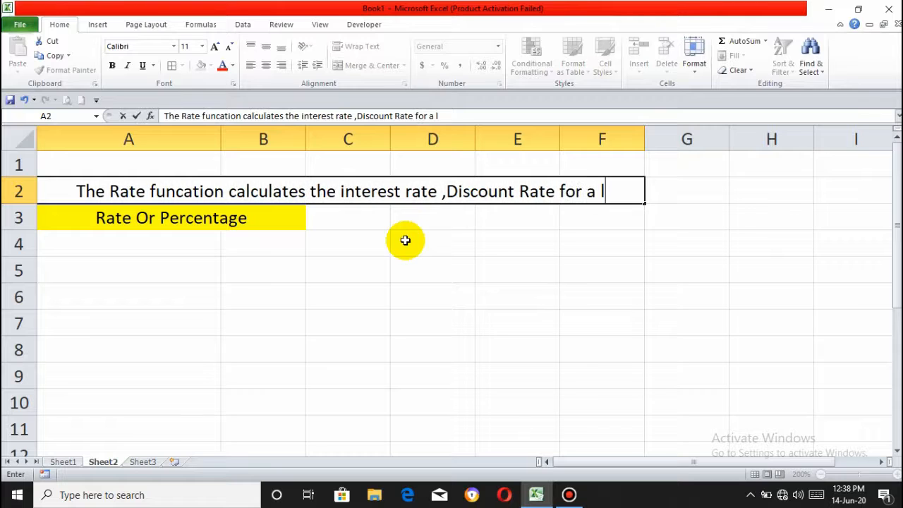
type("oan")
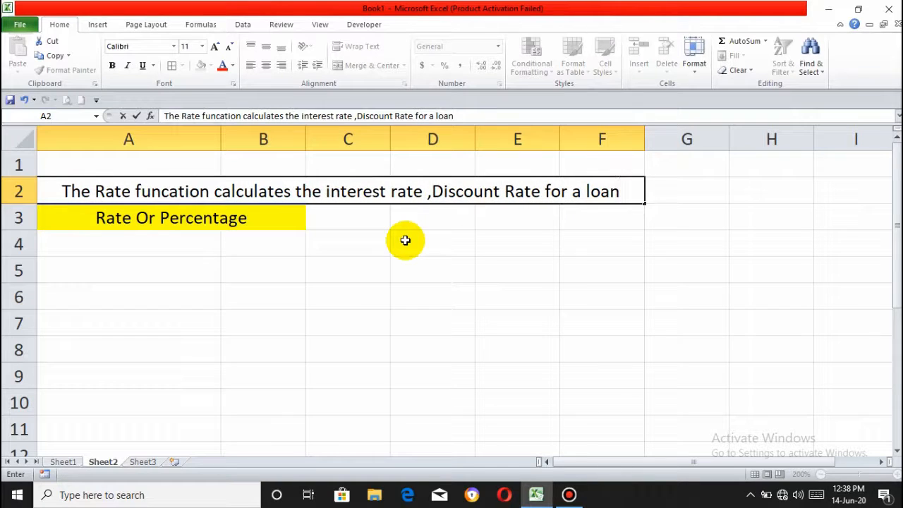
type("or inves")
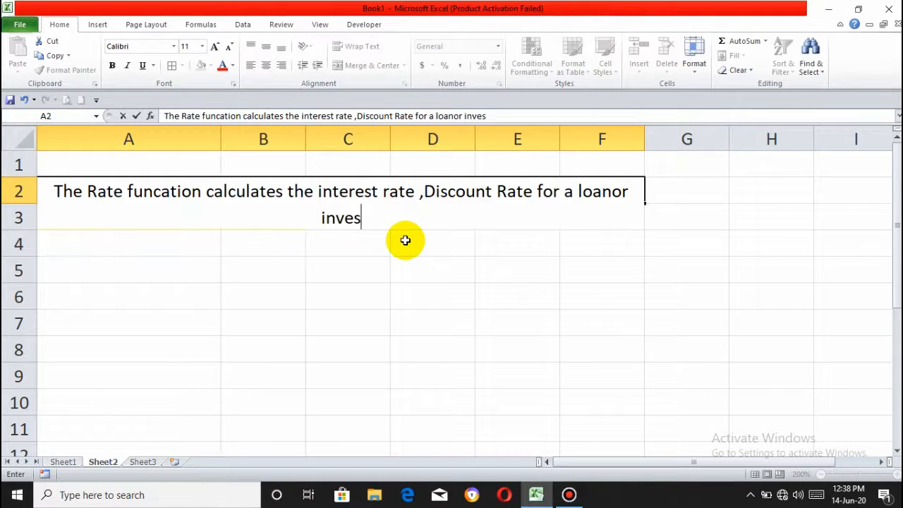
type("tm")
key("Return")
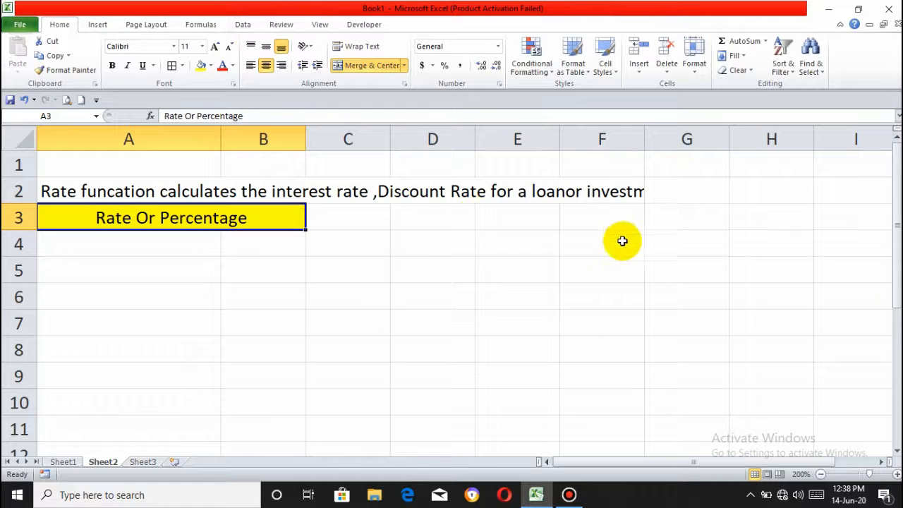
Step: Unmerge the description cells in row 2 so the text starts at the beginning of cell A2
left_click(671, 197)
key("shift+Home")
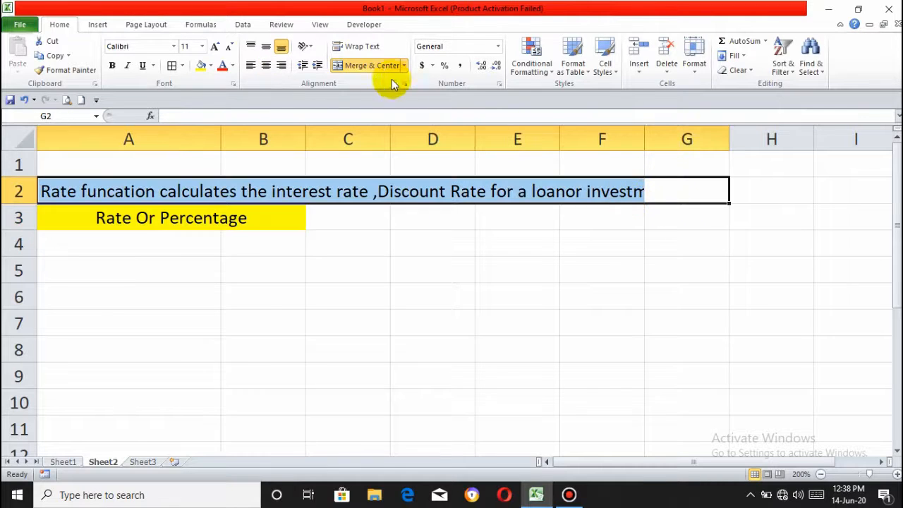
left_click(359, 68)
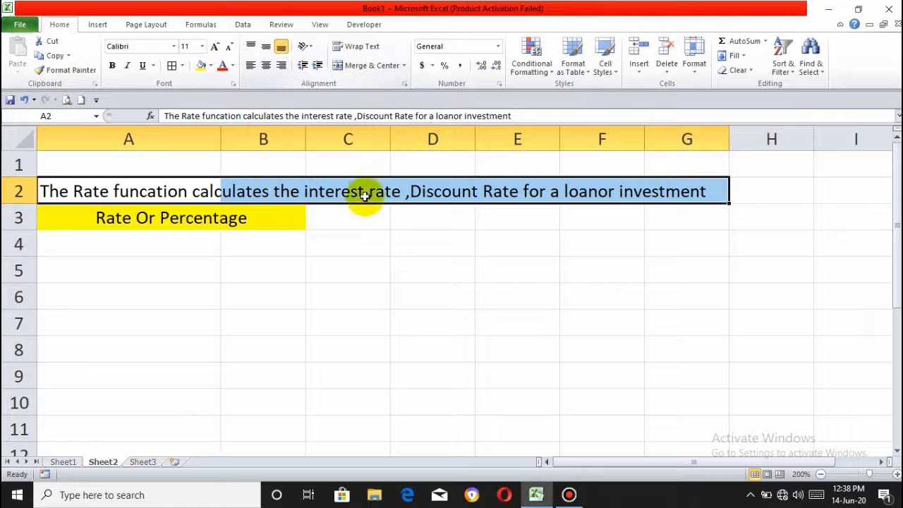
Step: Correct "loanor" to "loan or" in the description text of cell A2
left_click(332, 218)
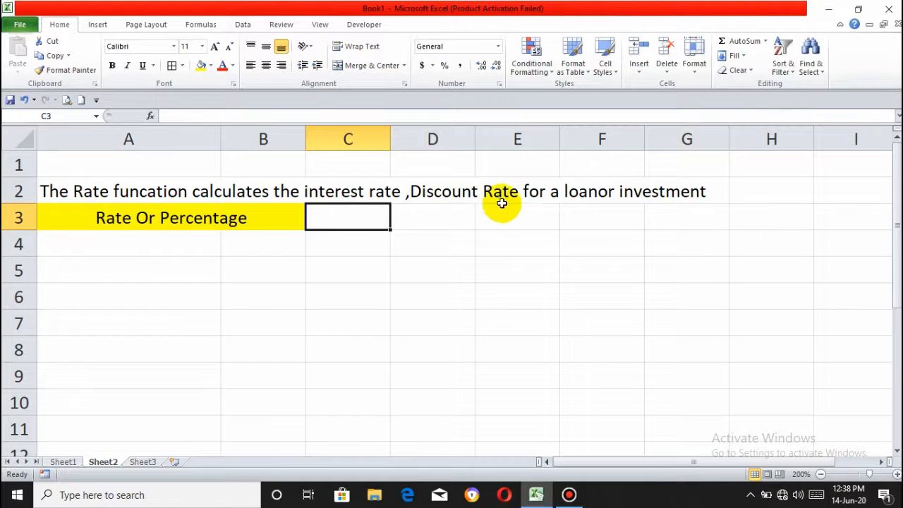
double_click(597, 192)
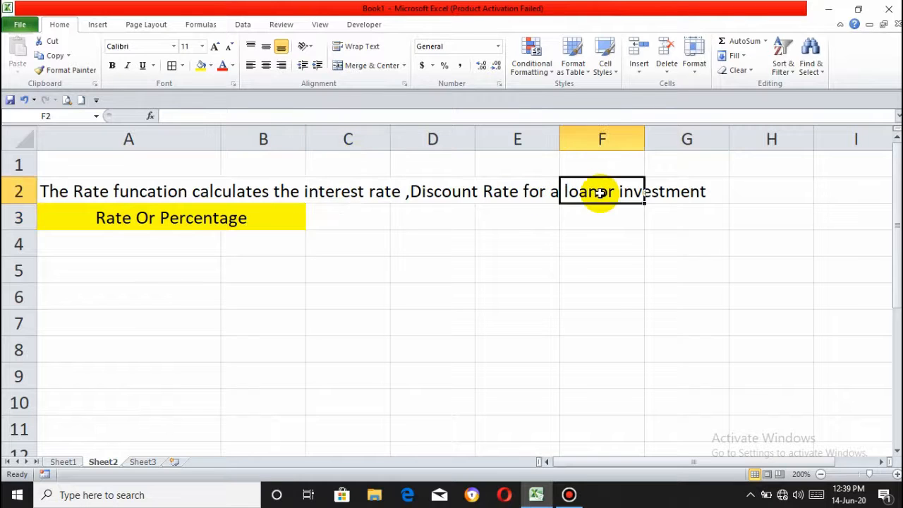
left_click(441, 191)
left_click(310, 192)
left_click(82, 191)
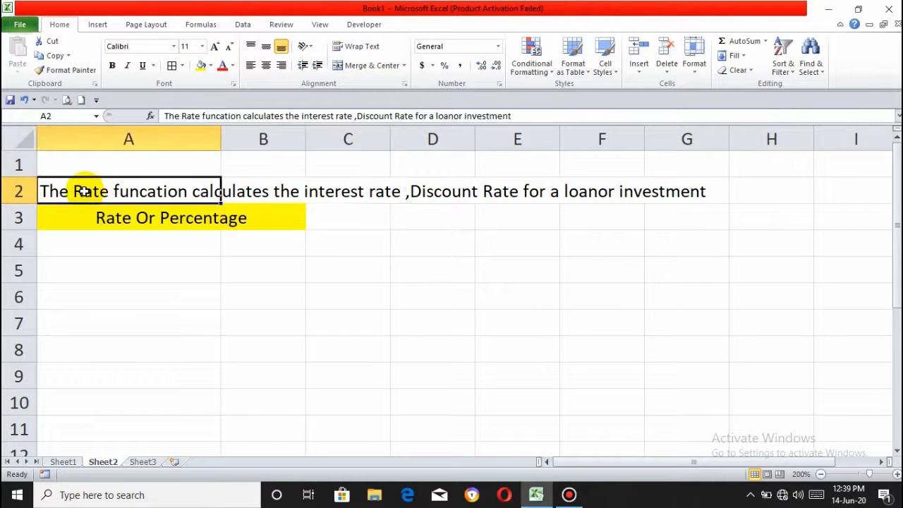
left_click(453, 116)
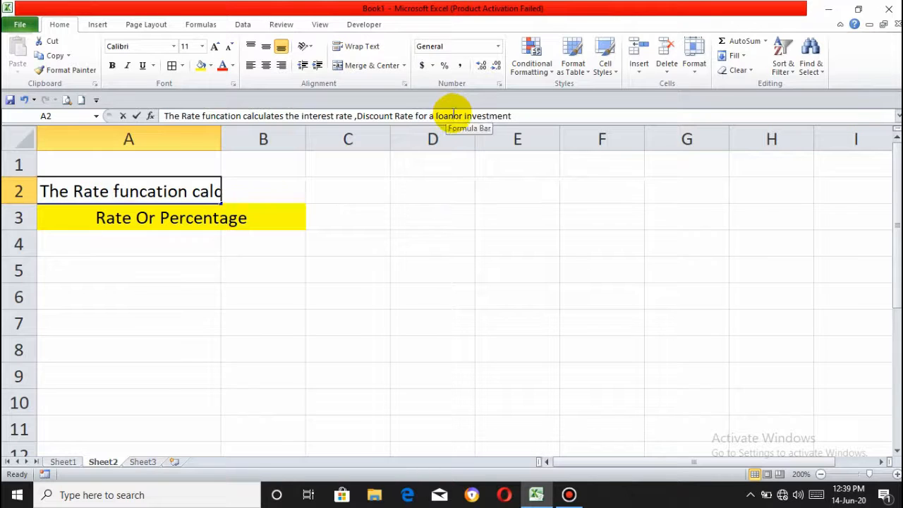
Step: Add the label "Loan amount" in cell A4 with the value 500000 in B4
left_click(180, 237)
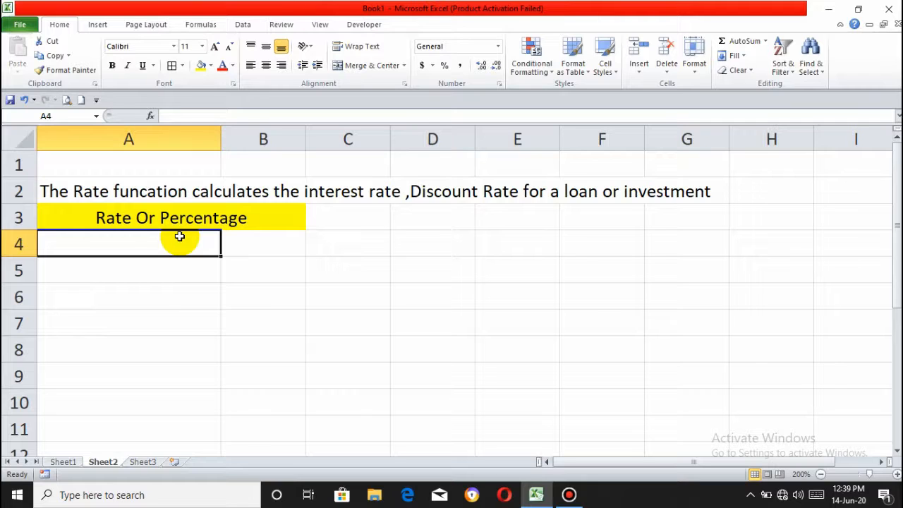
type("Loan Amo")
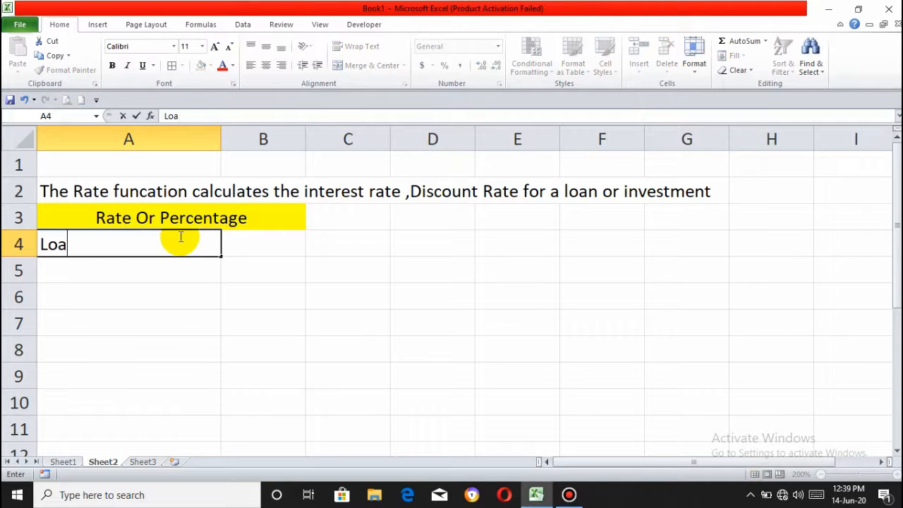
key("BackSpace")
key("BackSpace")
key("BackSpace")
type("amount")
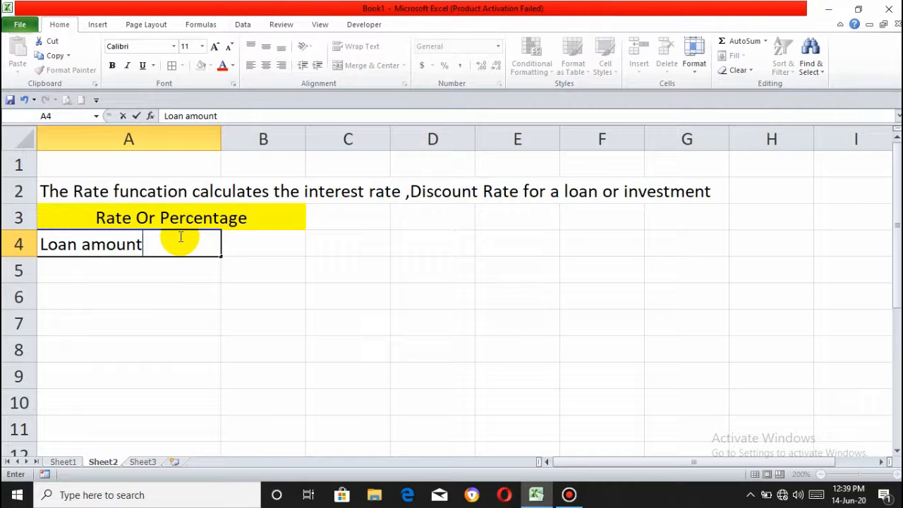
key("Tab")
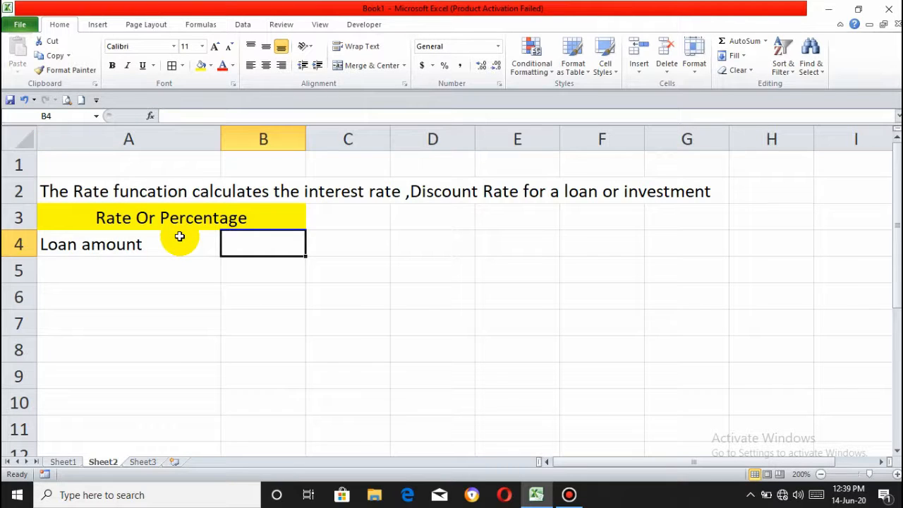
type("500000")
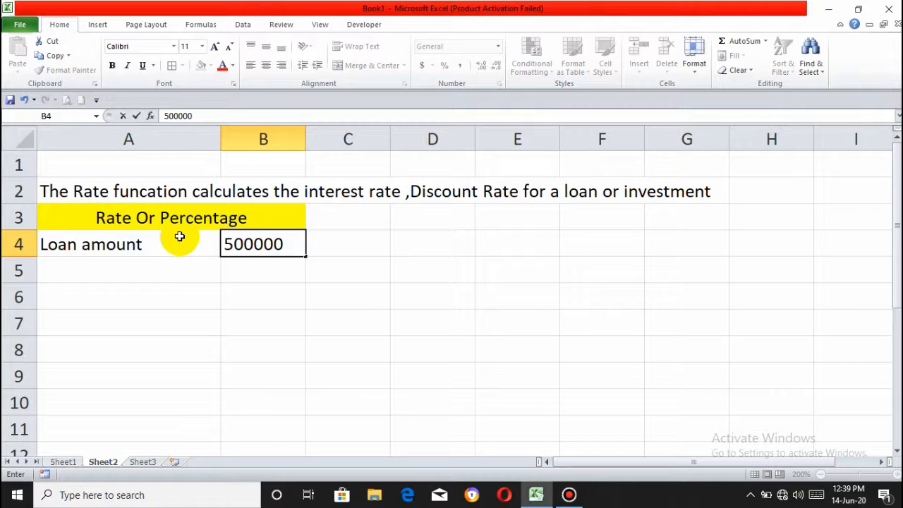
key("Return")
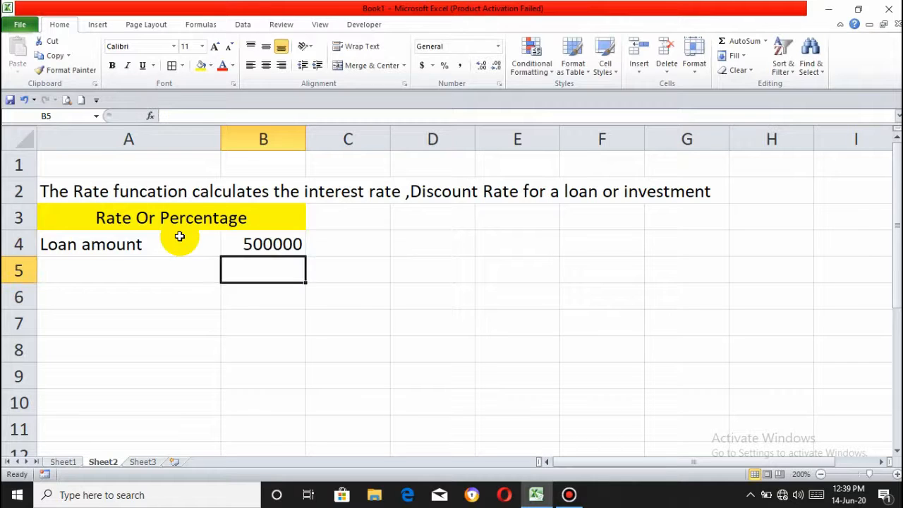
Step: Add the label "In Months" in cell A5 with the value 60 in B5
key("Left")
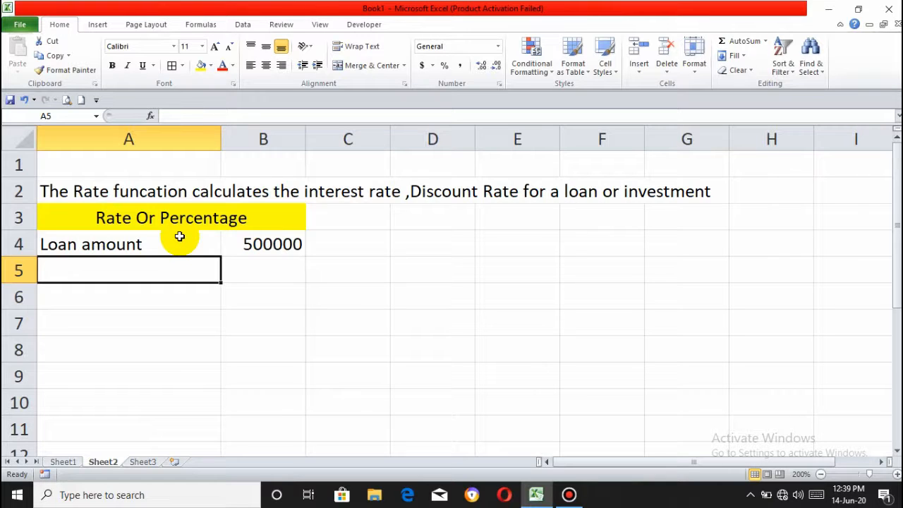
type("In")
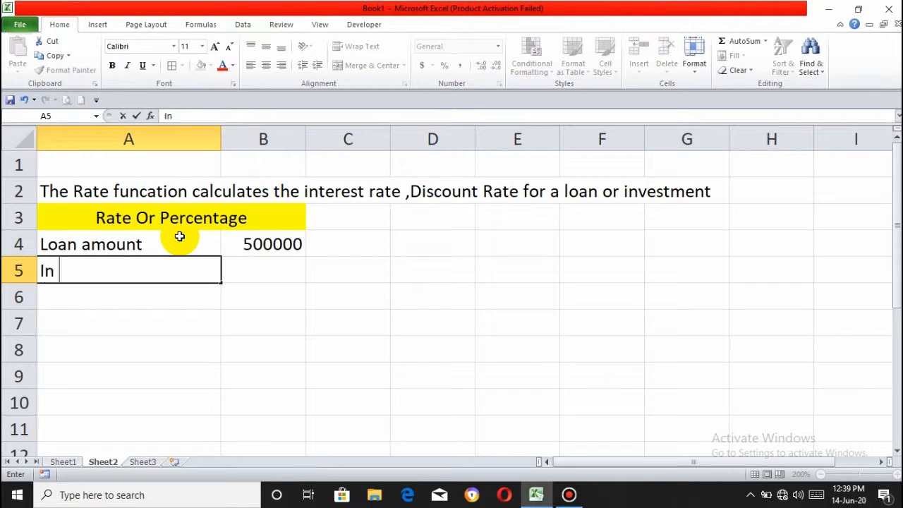
type(" Months")
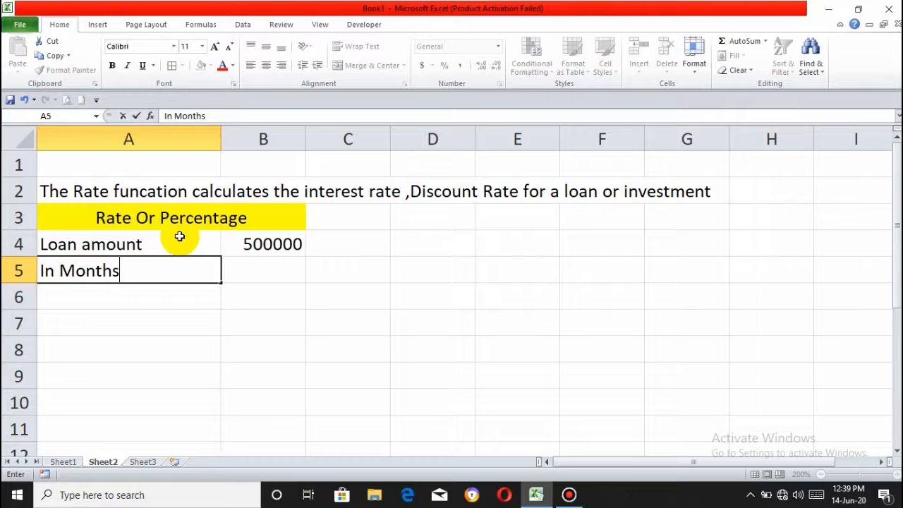
key("Tab")
type("60")
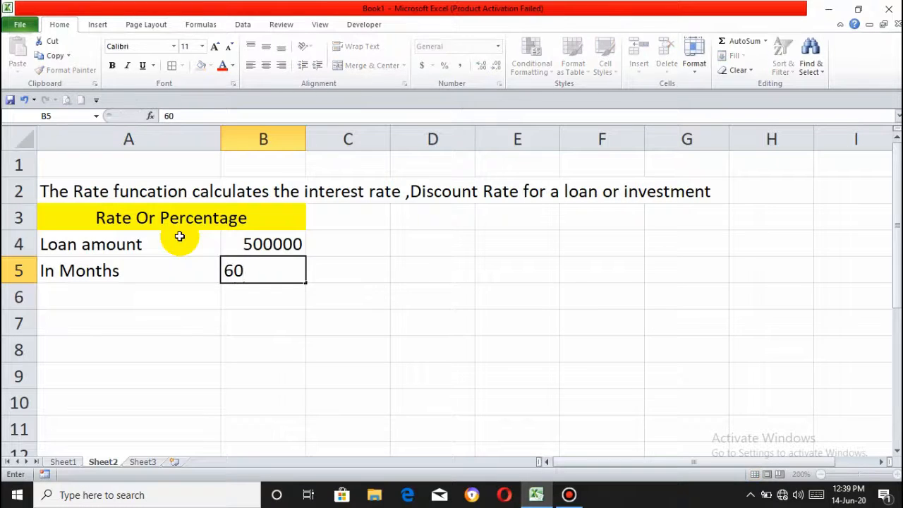
key("Return")
Step: Add the label "Monthly Payment Plan" in cell A6 with the value 10000 in B6
key("Left")
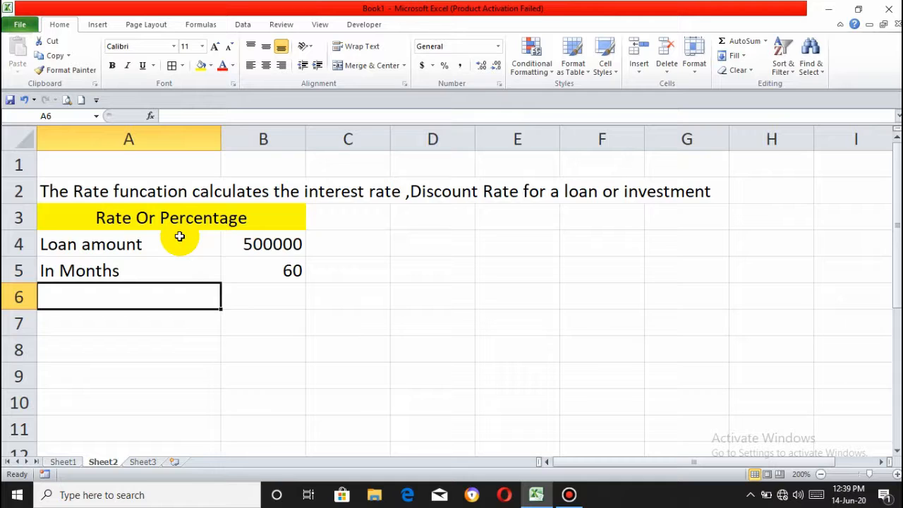
type("Mo")
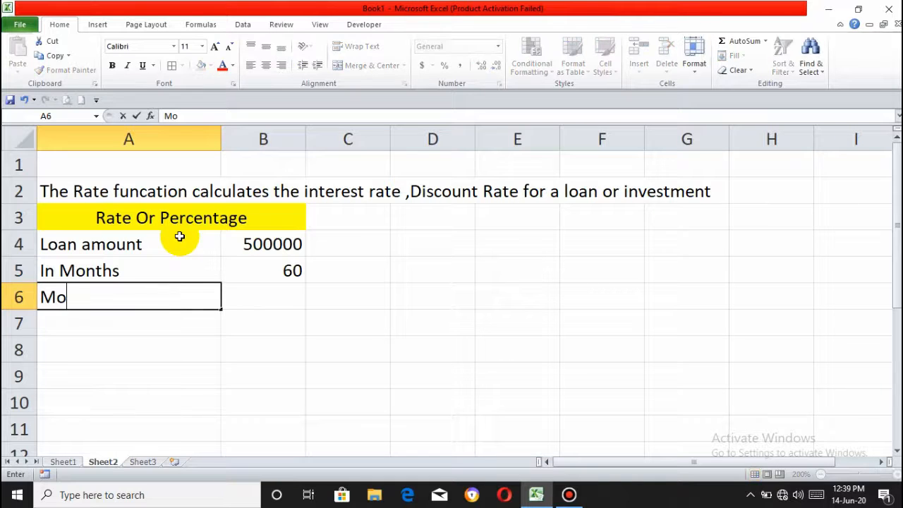
type("nthly ")
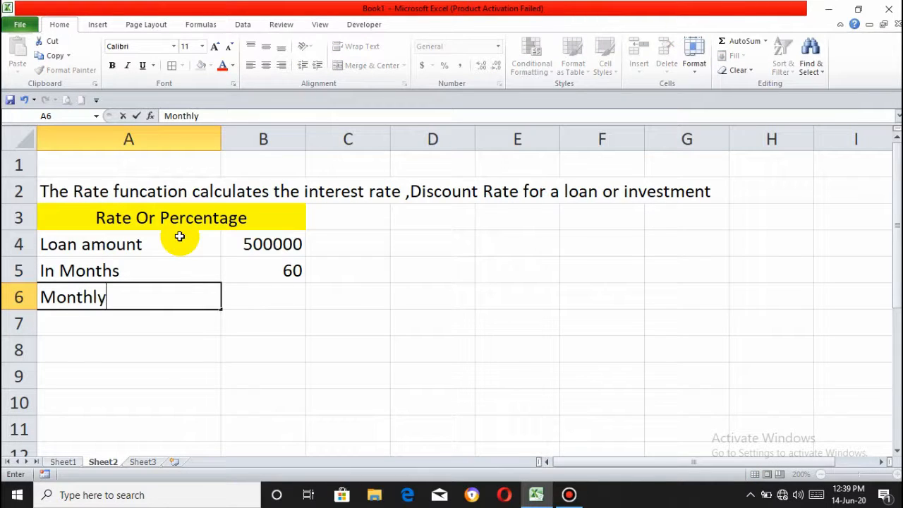
type("Payme")
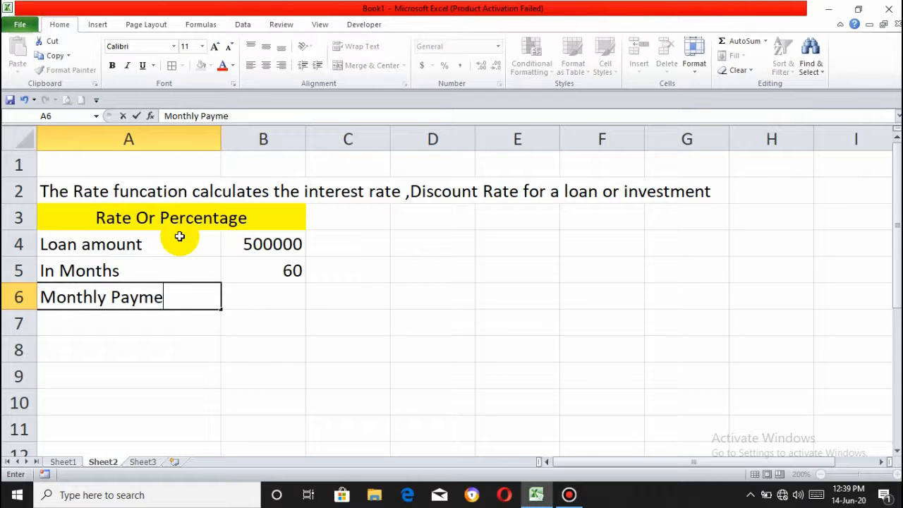
type("nt Plan")
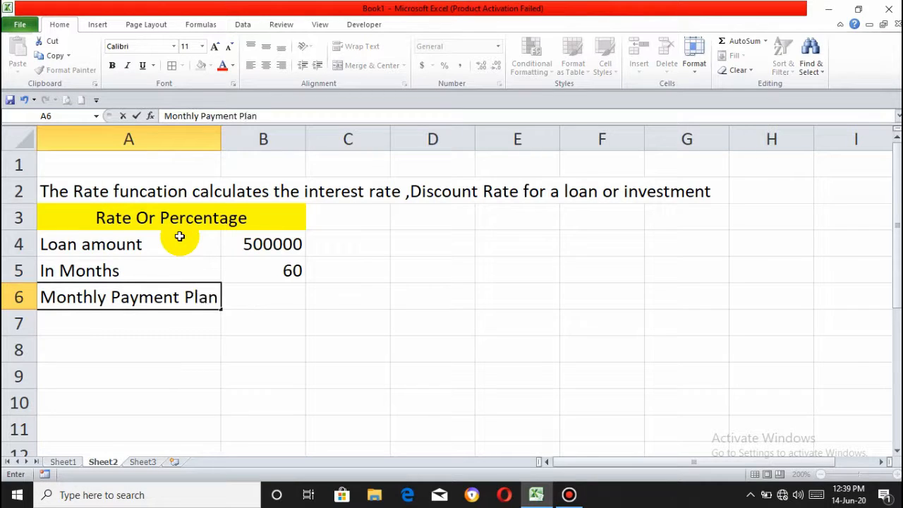
key("Tab")
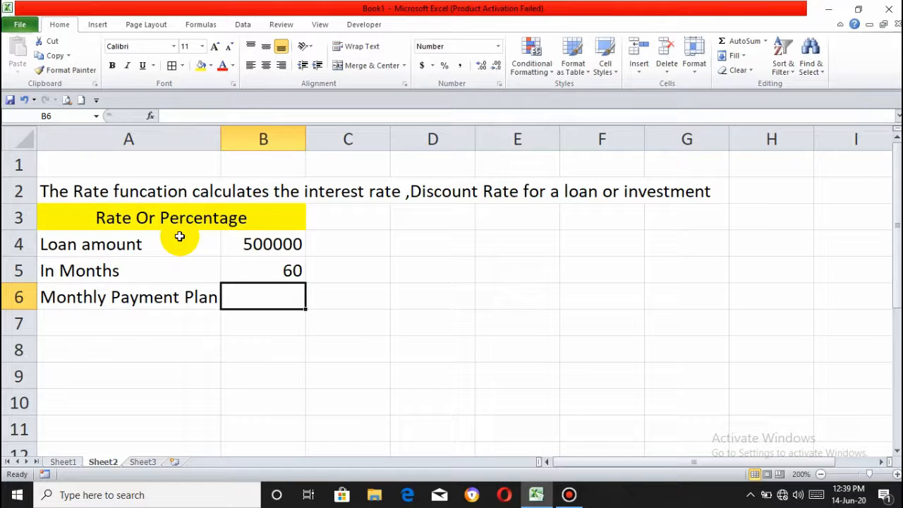
type("10000")
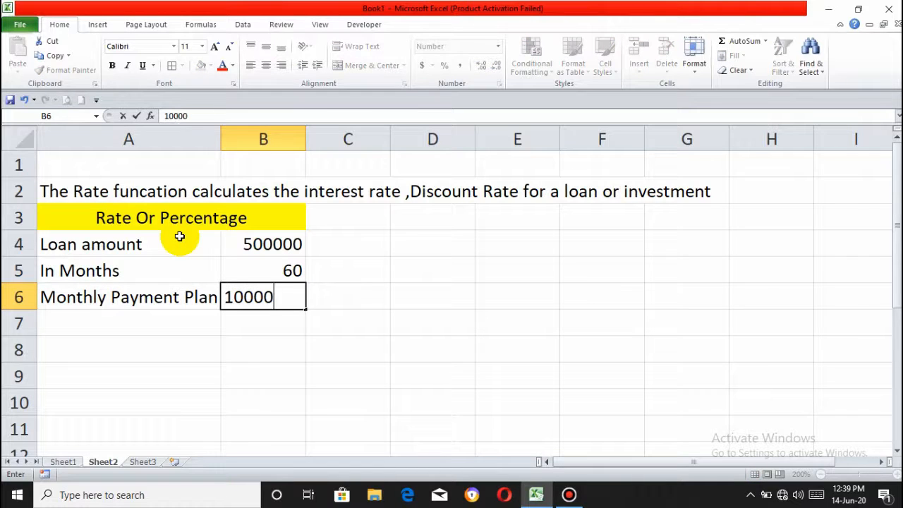
Step: Add the label "interest Rate" in cell A7
key("Return")
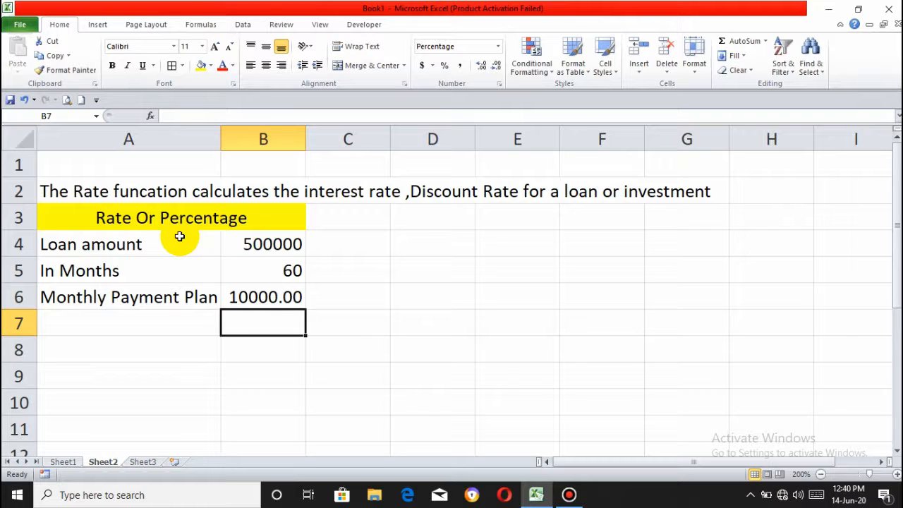
key("Left")
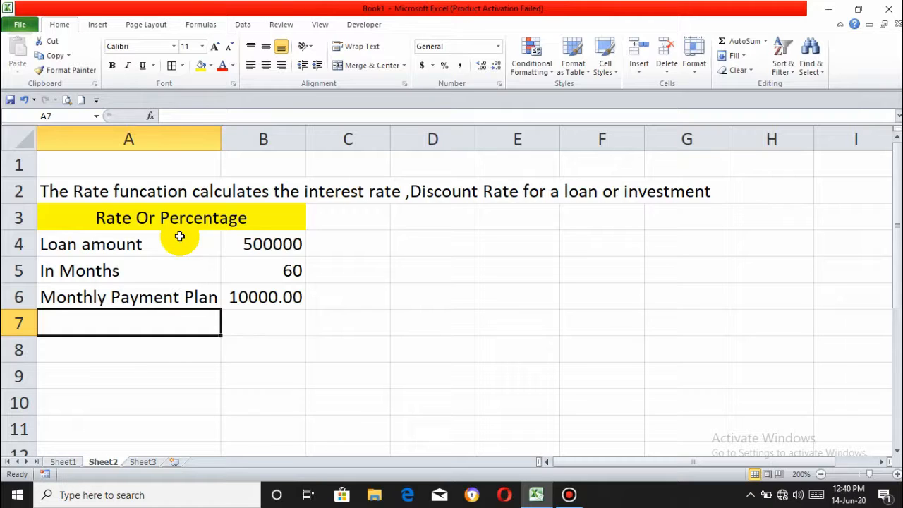
type("inte")
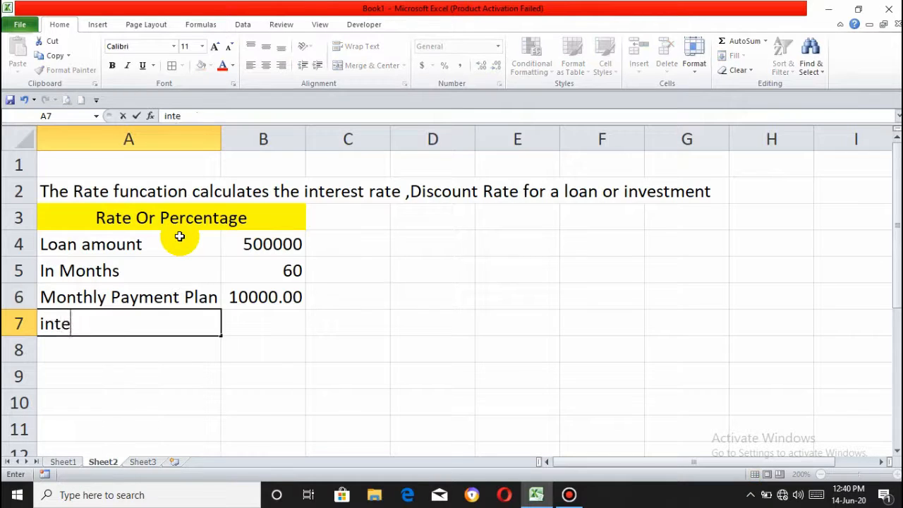
type("rest Rate")
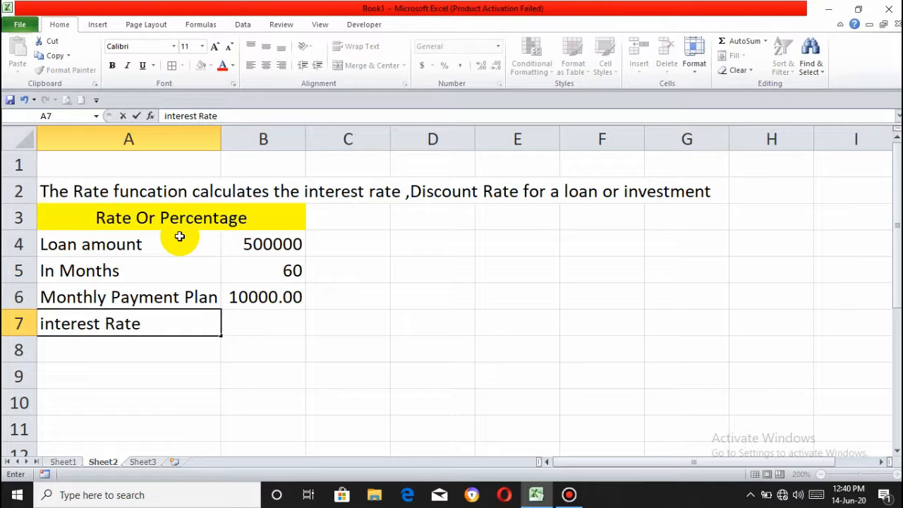
key("Tab")
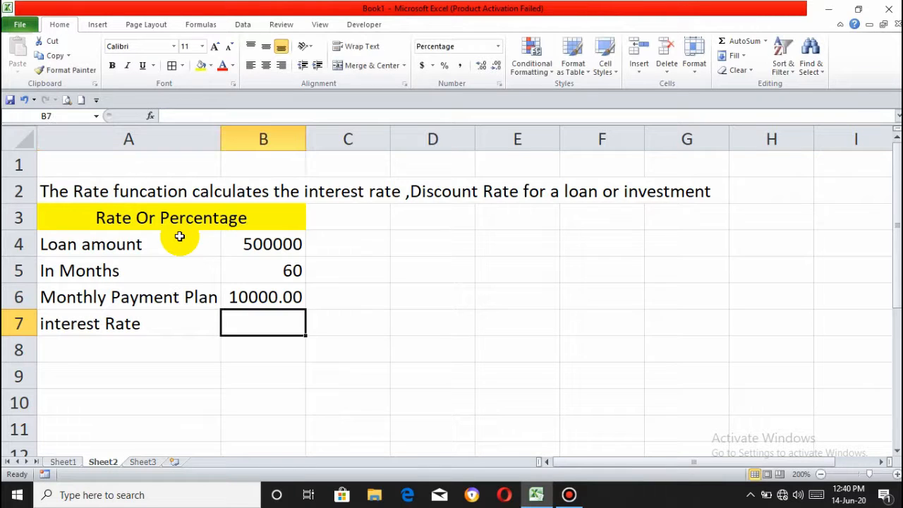
Step: Calculate the annual interest rate in cell B7 with the formula =RATE(B5,-B6,B4)*12
type("==")
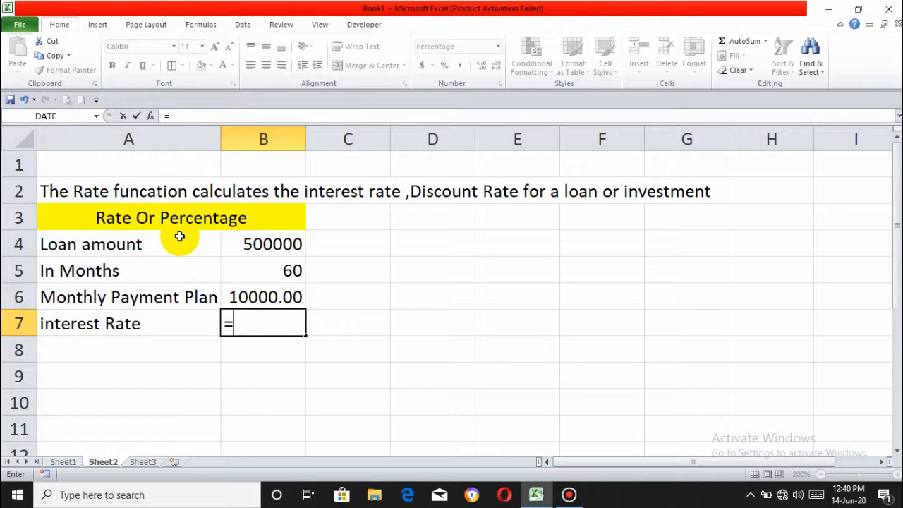
type("R")
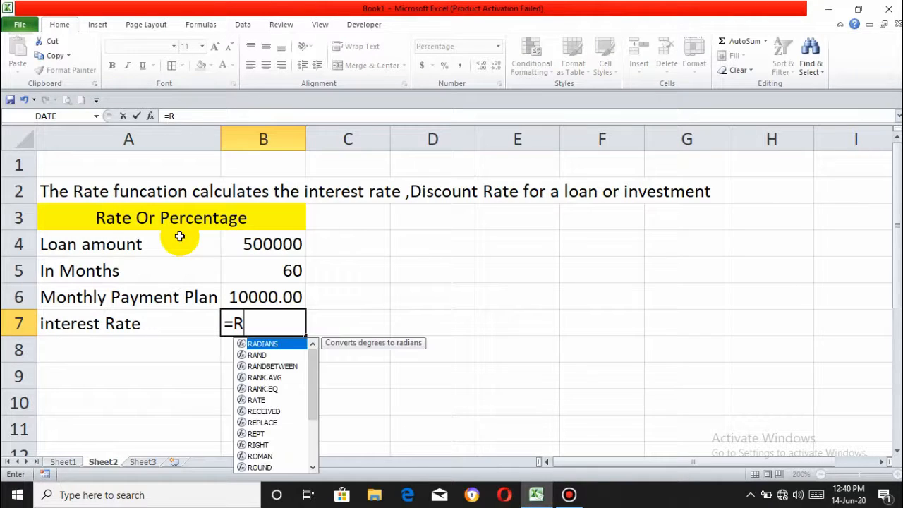
type("ATE(")
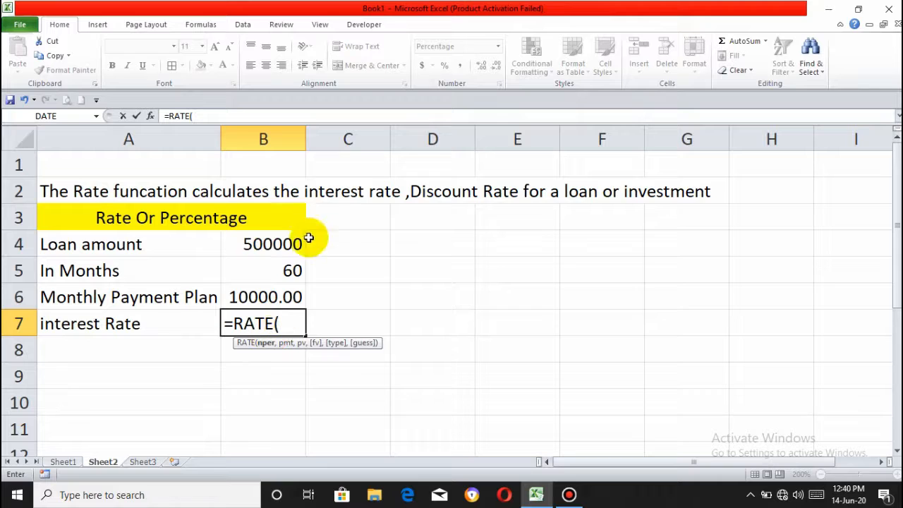
left_click(289, 270)
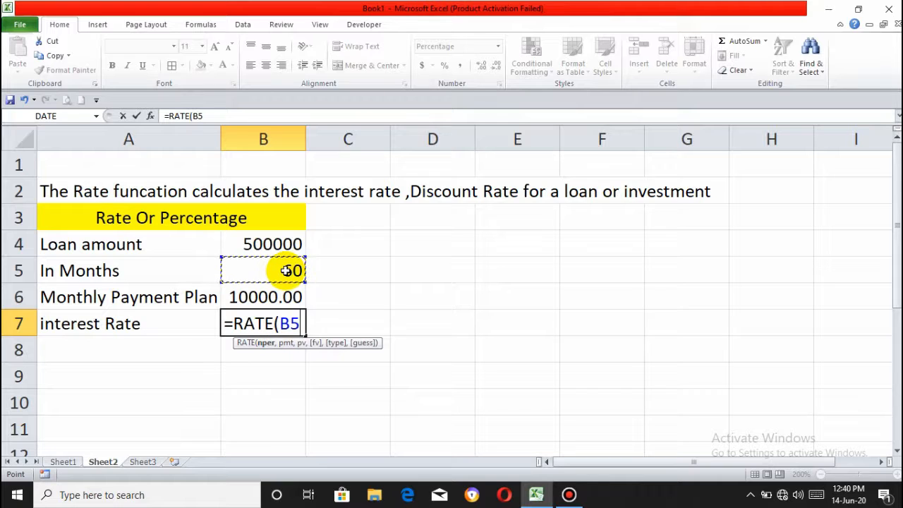
type(",")
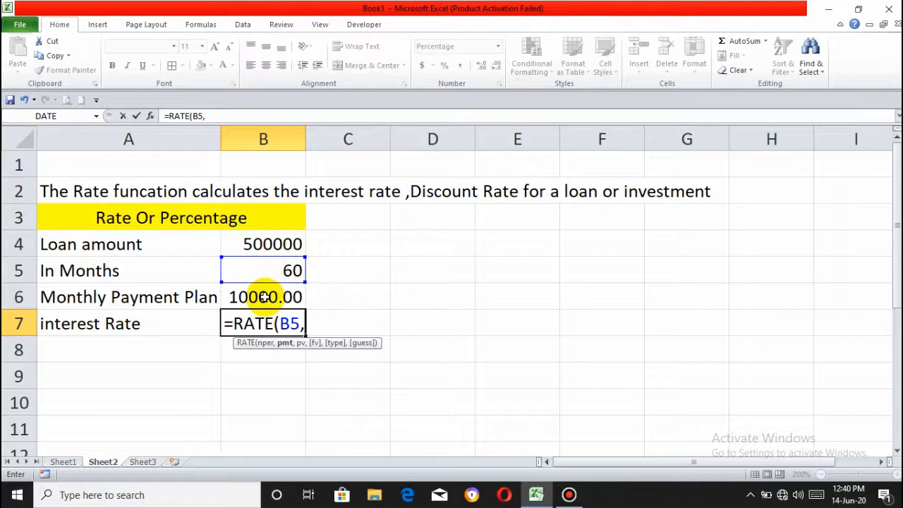
type("-")
left_click(262, 297)
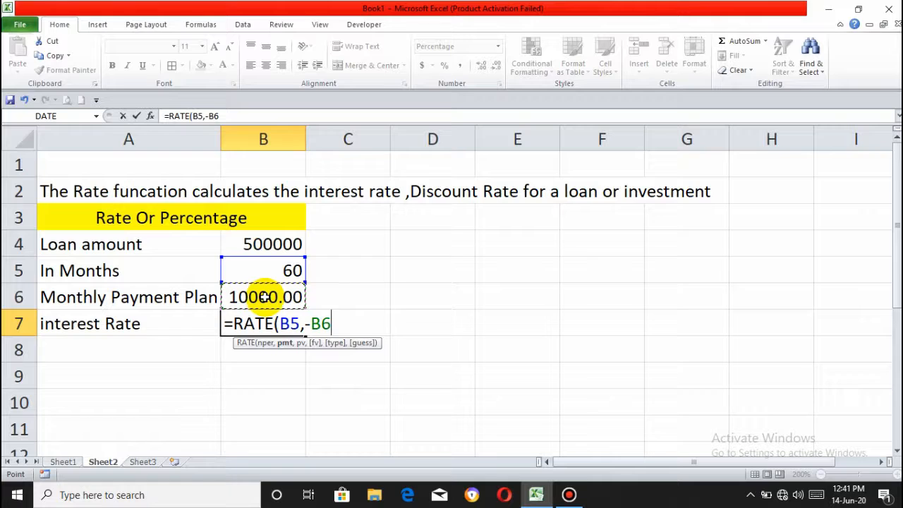
type(",")
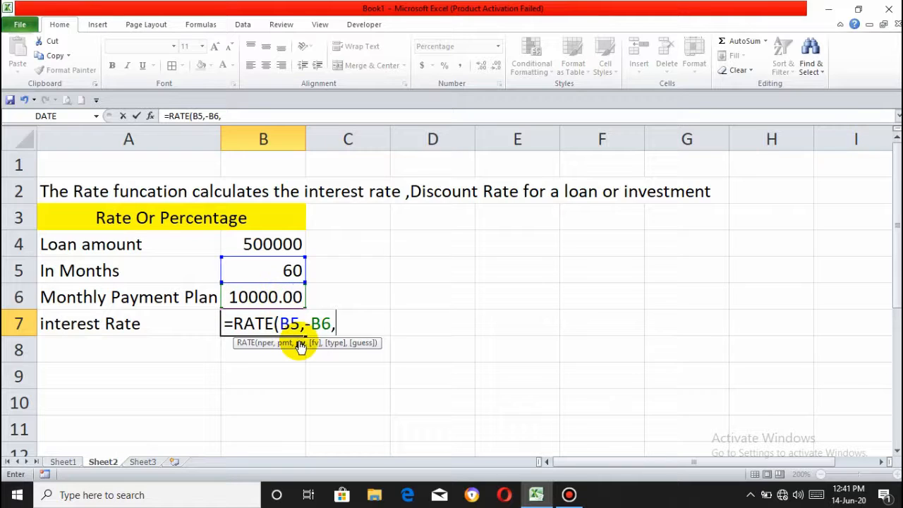
left_click(283, 243)
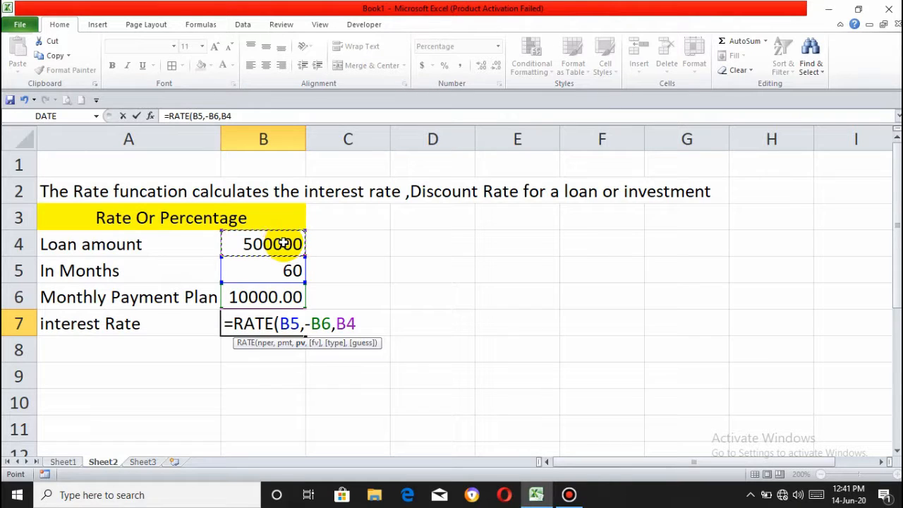
type(")")
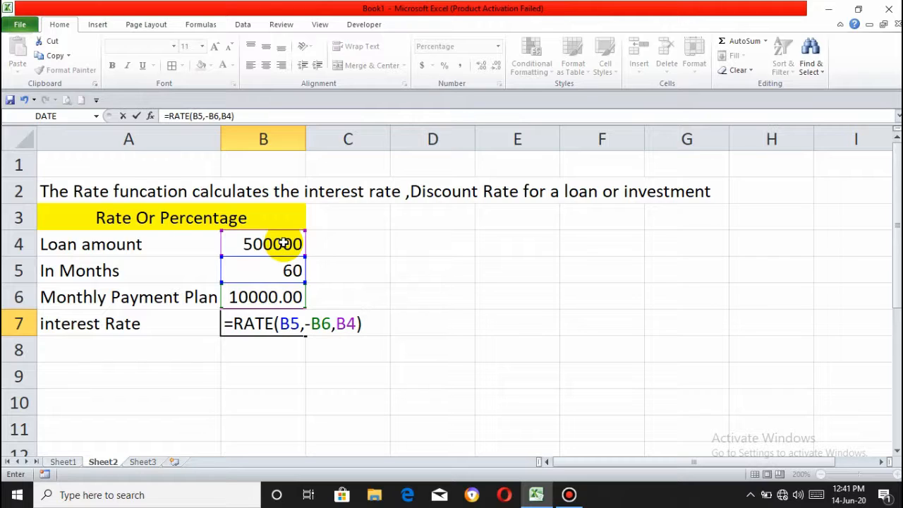
type("*12")
key("Return")
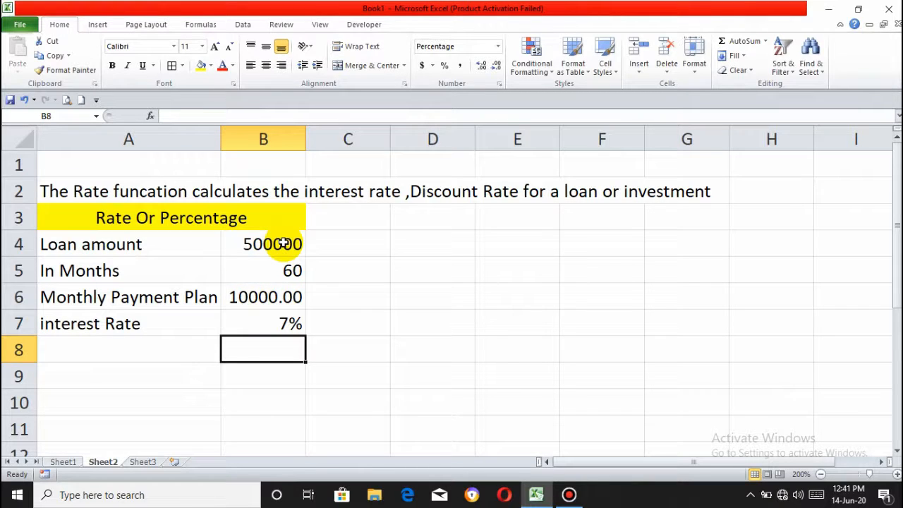
Step: Change the monthly payment in cell B6 to 80000 to test its effect on the interest rate
left_click(258, 327)
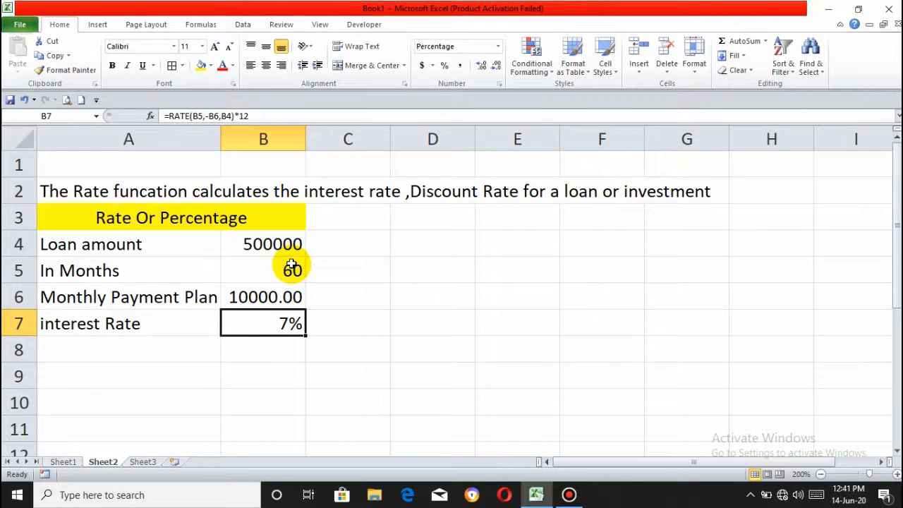
left_click(265, 300)
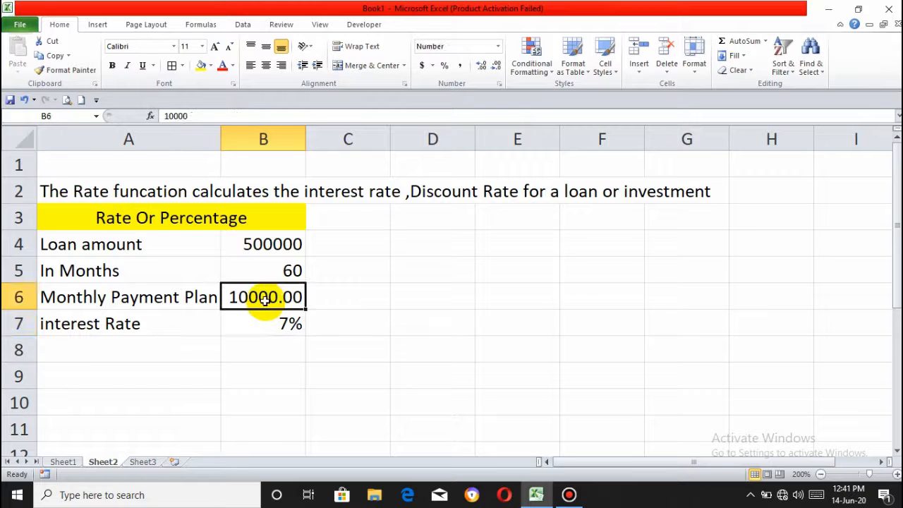
left_click(172, 116)
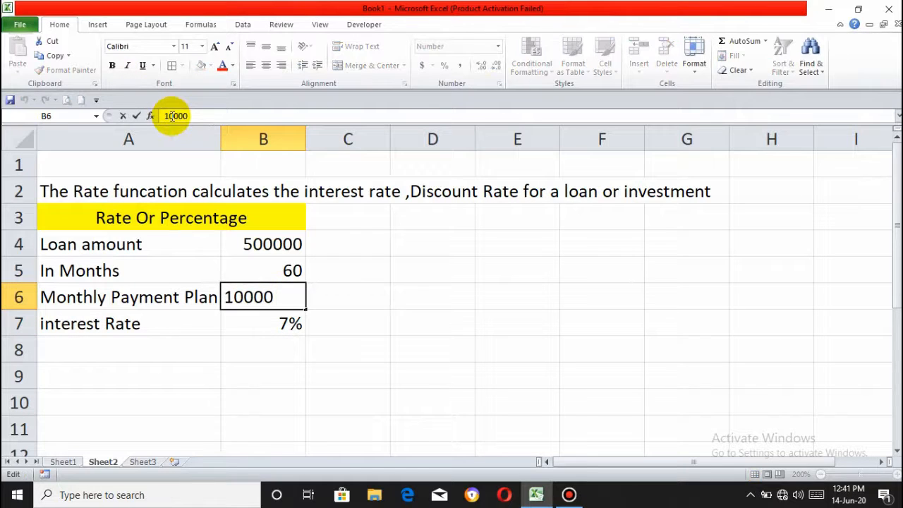
key("BackSpace")
type("8")
key("Return")
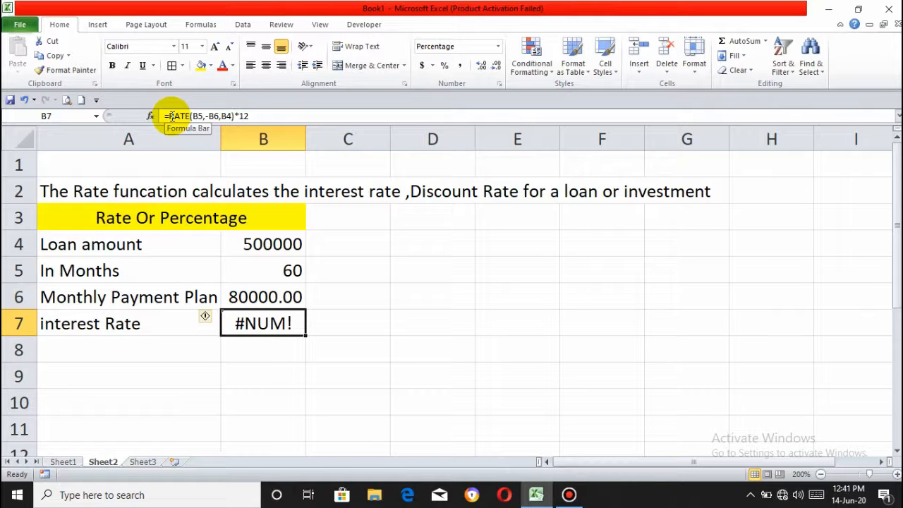
Step: Reduce the monthly payment in cell B6 to 8000 by removing one zero
left_click(245, 295)
double_click(243, 294)
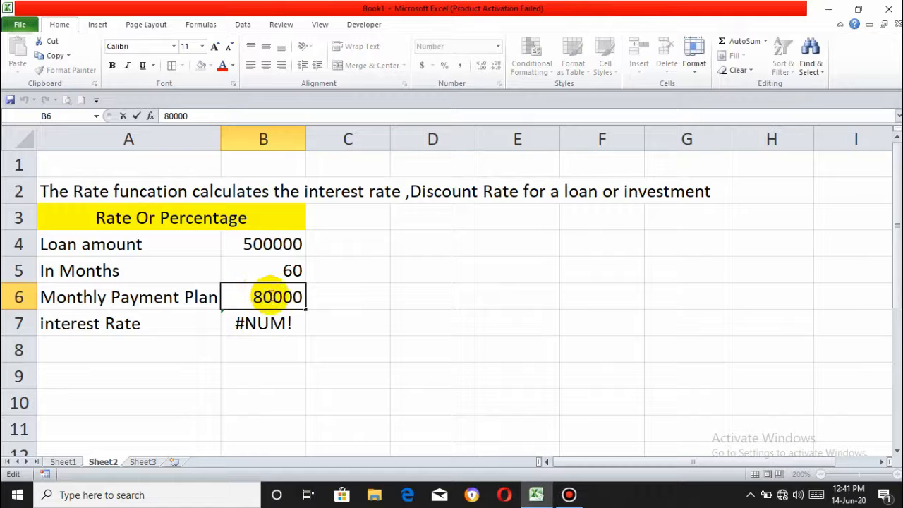
key("BackSpace")
key("Return")
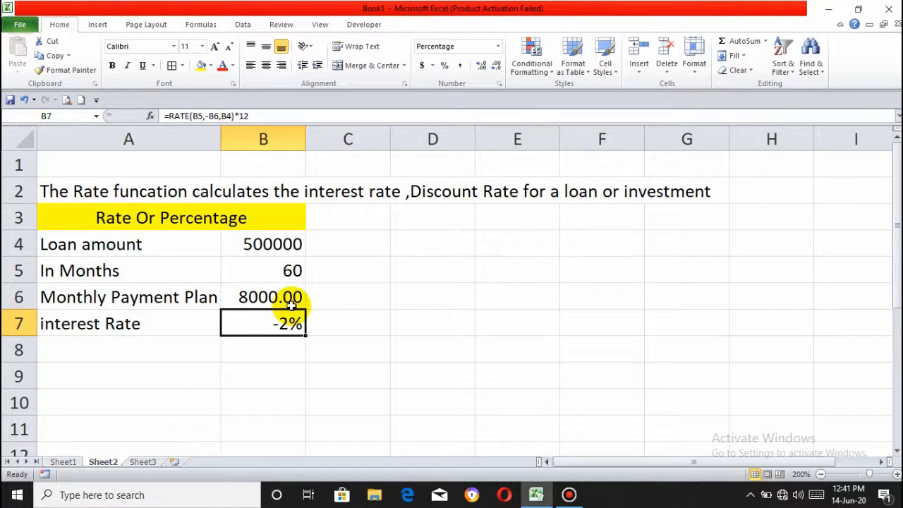
Step: Set the monthly payment in cell B6 back to 10000
left_click(253, 295)
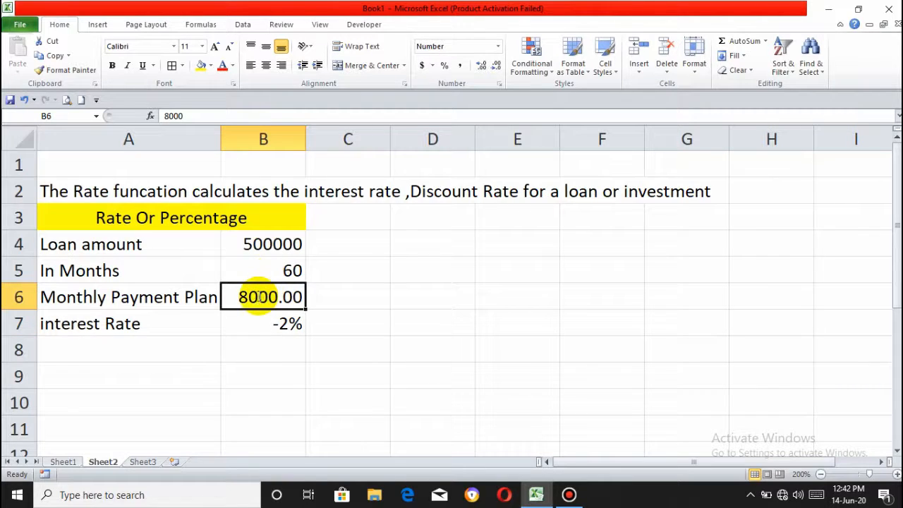
type("10000")
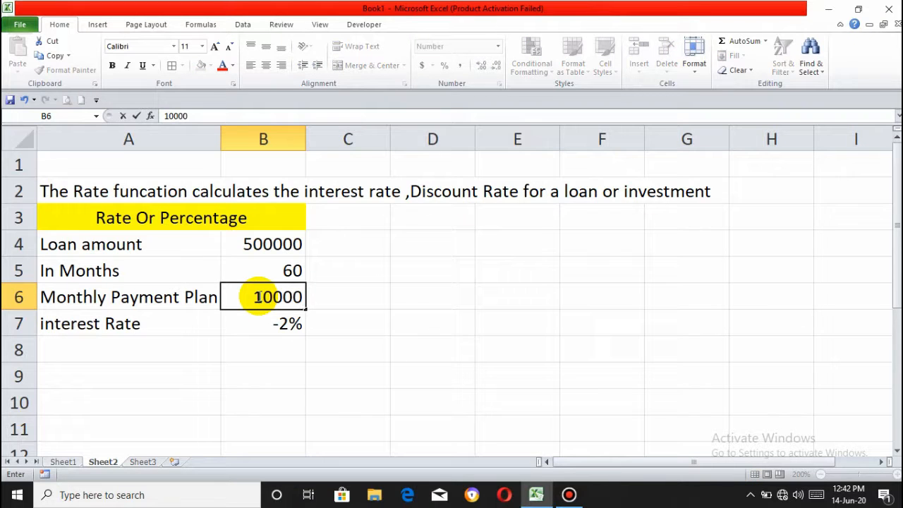
key("Return")
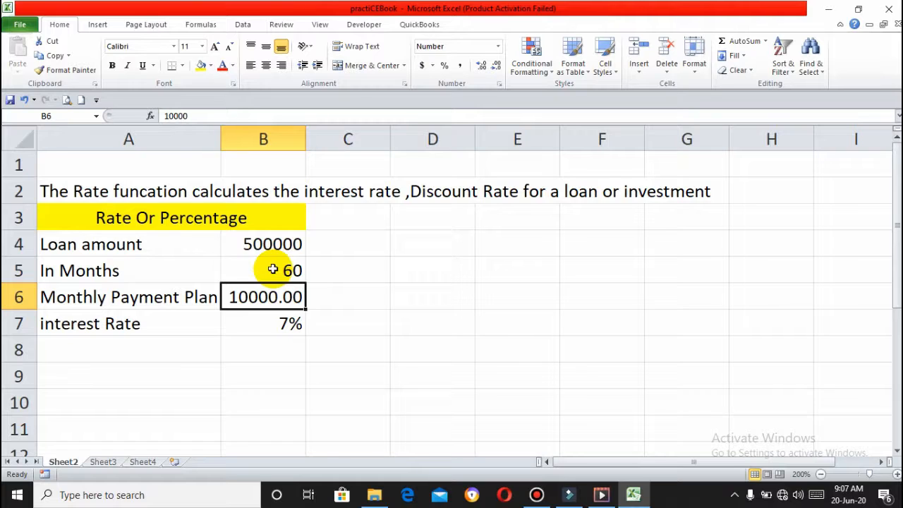
Step: Change the number of months in cell B5 to 50 to test its effect on the interest rate
left_click(273, 269)
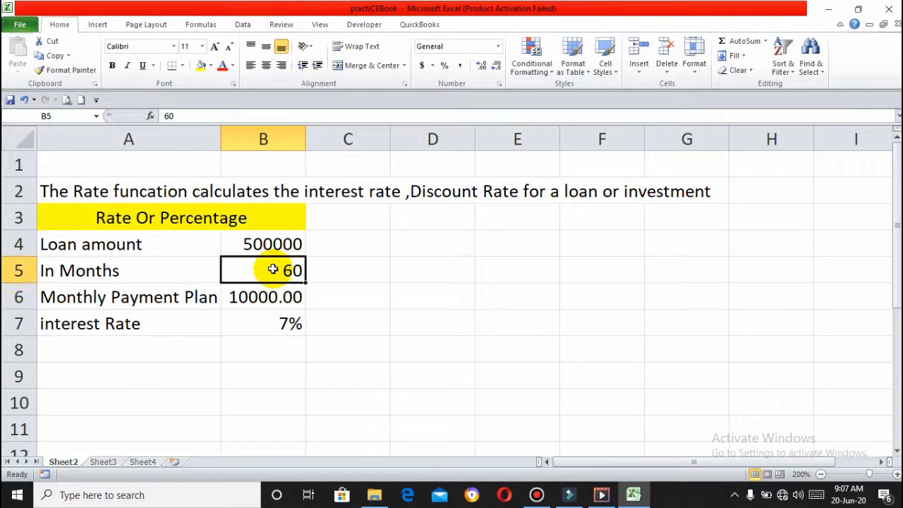
type("50")
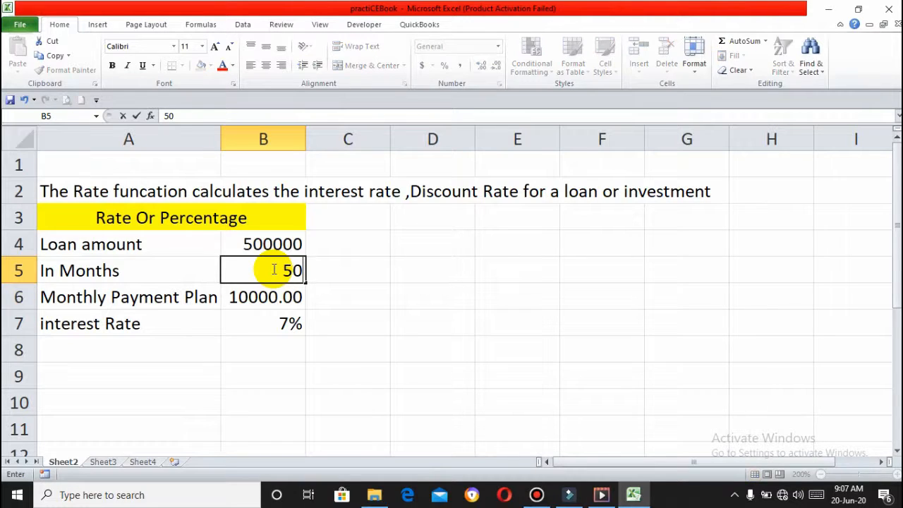
key("Return")
key("Return")
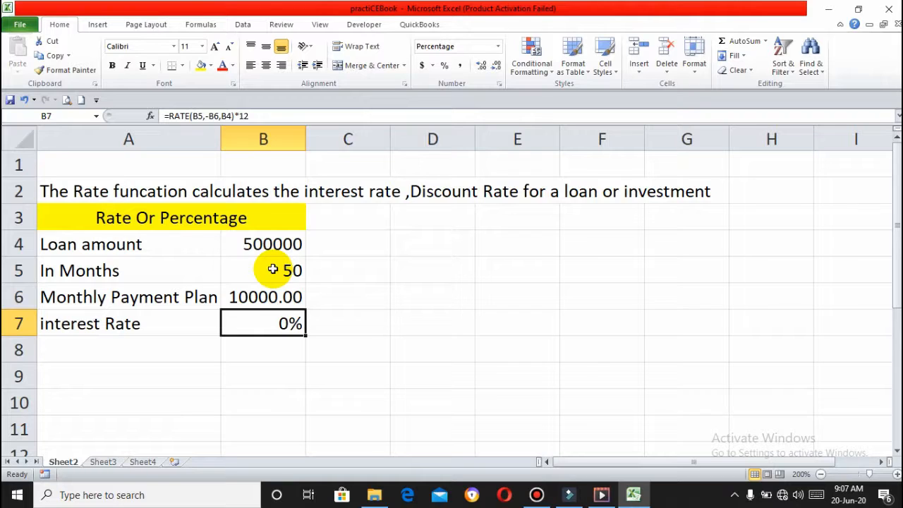
Step: Set the number of months in cell B5 to 70 to test a longer loan term
key("Up")
key("Up")
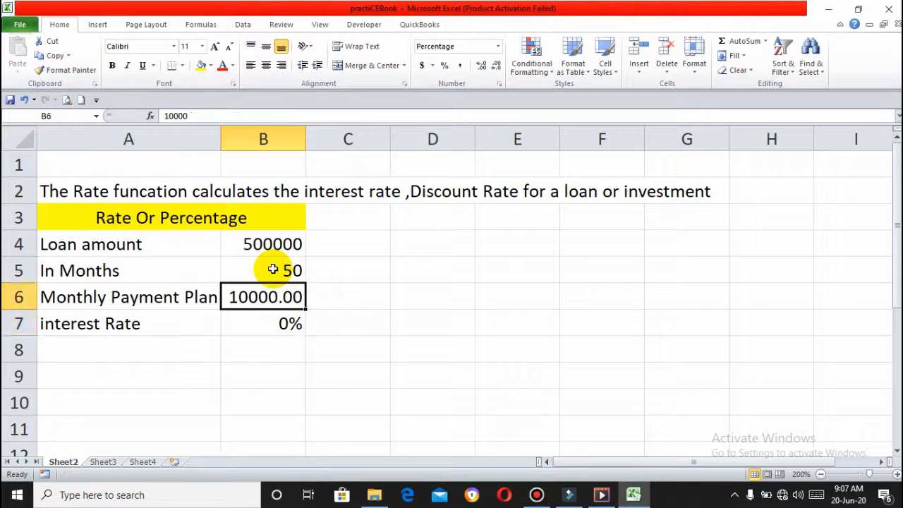
type("70")
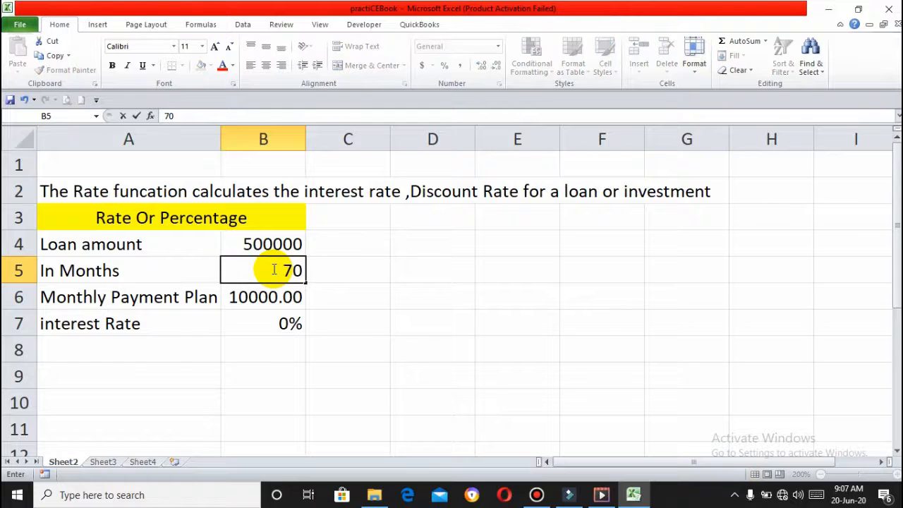
key("Return")
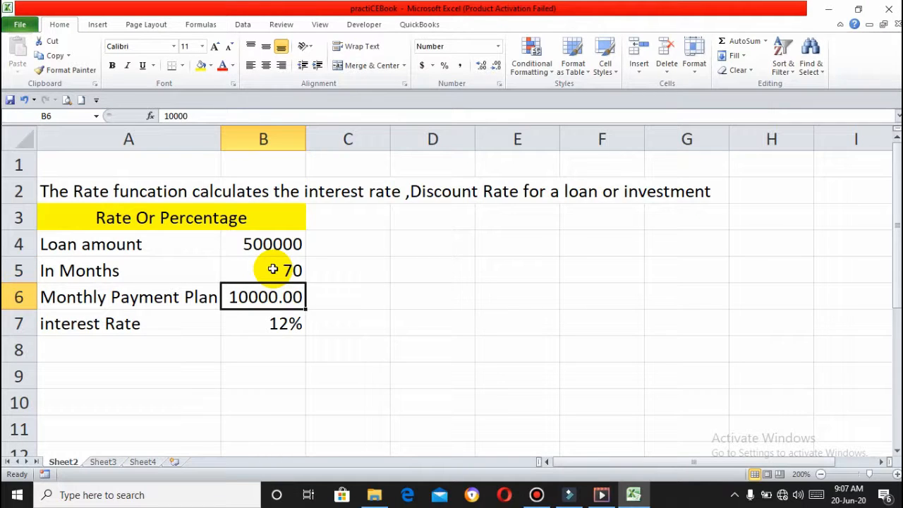
Step: Set the number of months in cell B5 to 40 to test a shorter loan term
key("Up")
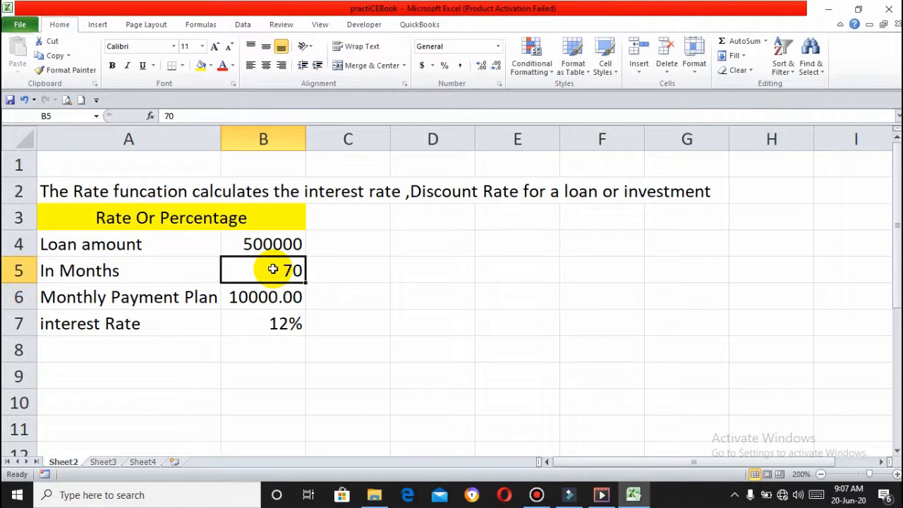
key("Up")
key("Down")
type("40")
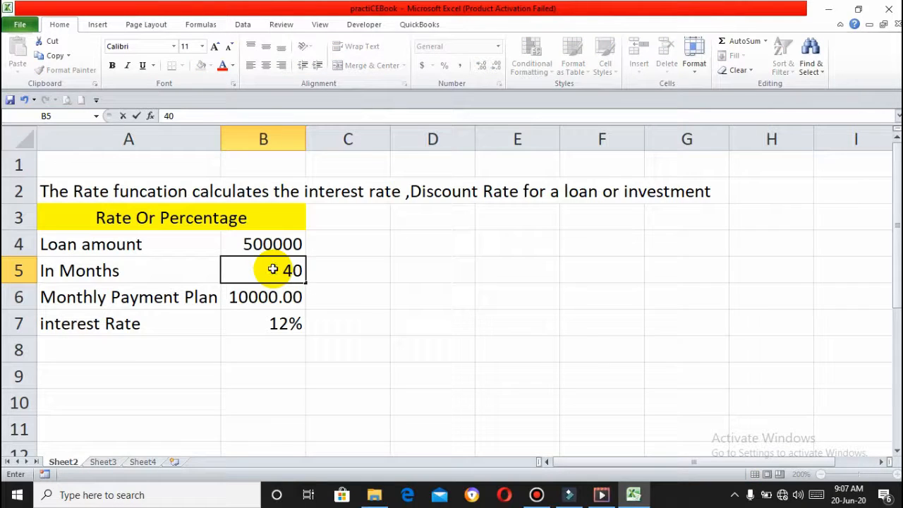
key("Return")
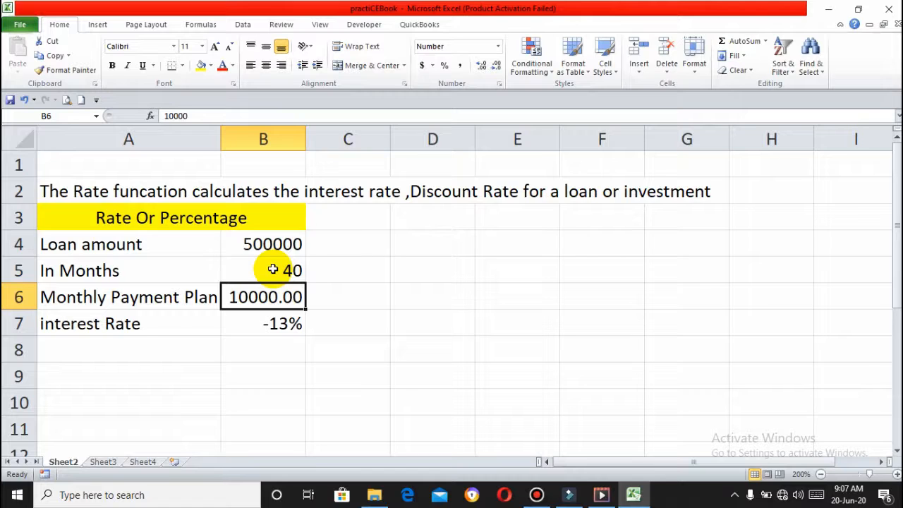
Step: Set the number of months in cell B5 to 50
left_click(273, 269)
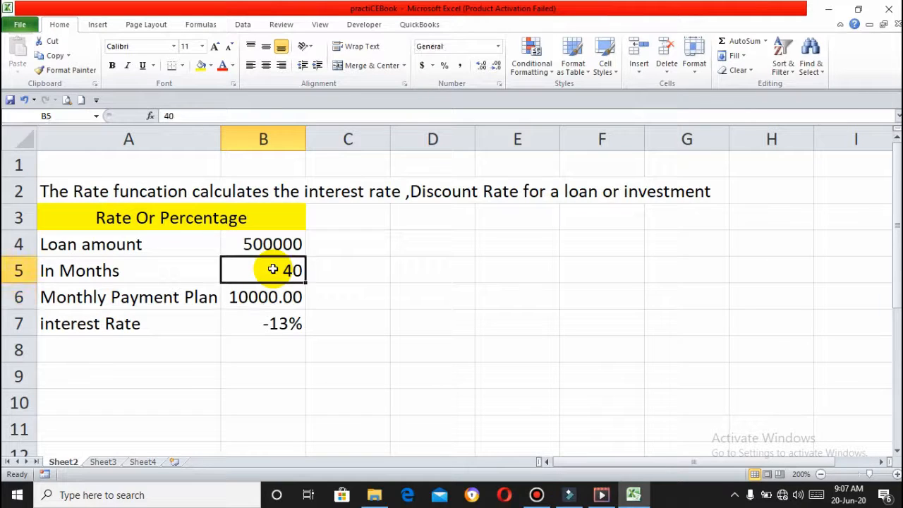
type("50")
key("Return")
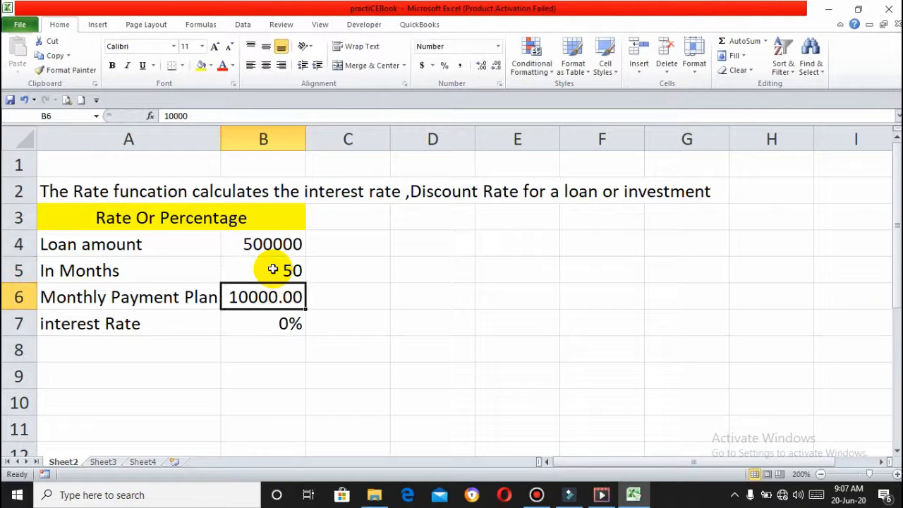
Step: Set the number of months in cell B5 to 55
left_click(274, 269)
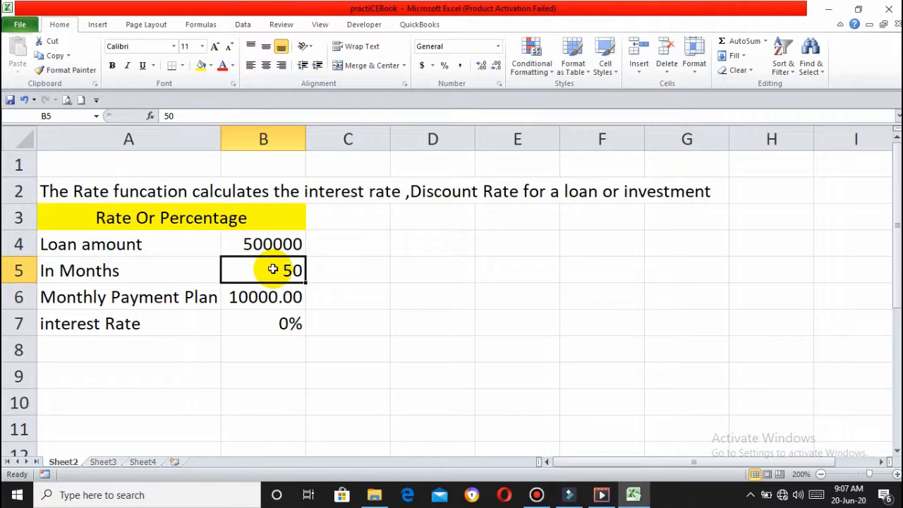
type("55")
key("Return")
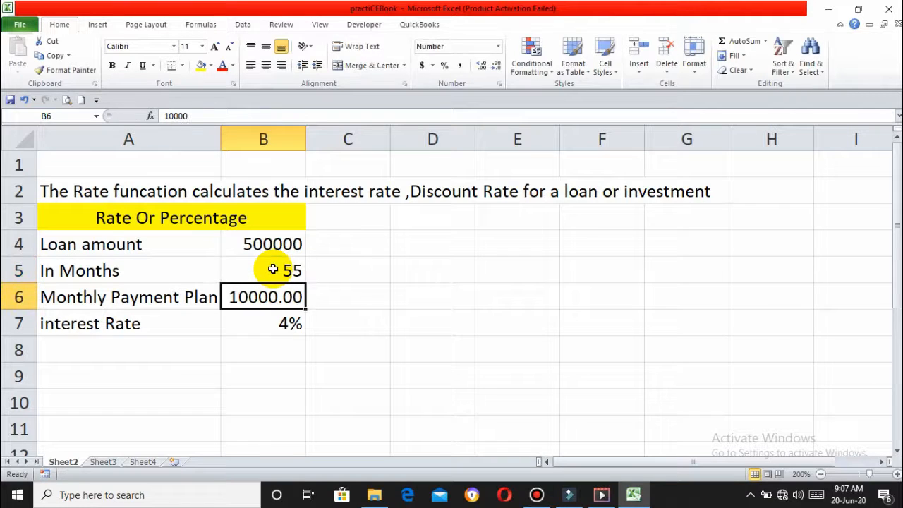